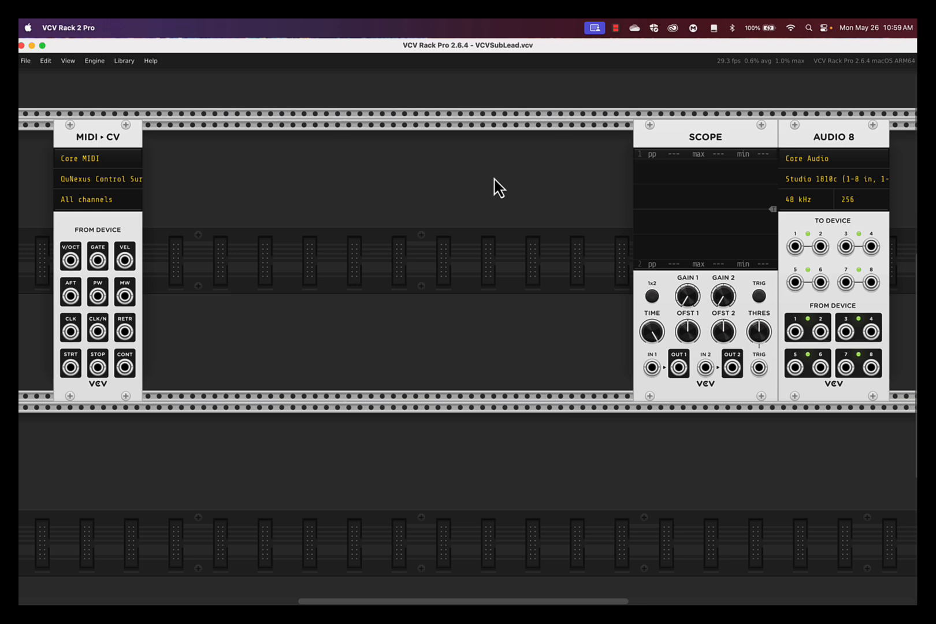
# Add a Befaco Even VCO beside the MIDI-CV module using the Oscillator tag filter, and duplicate it alongside.
pyautogui.rightClick(203, 186)
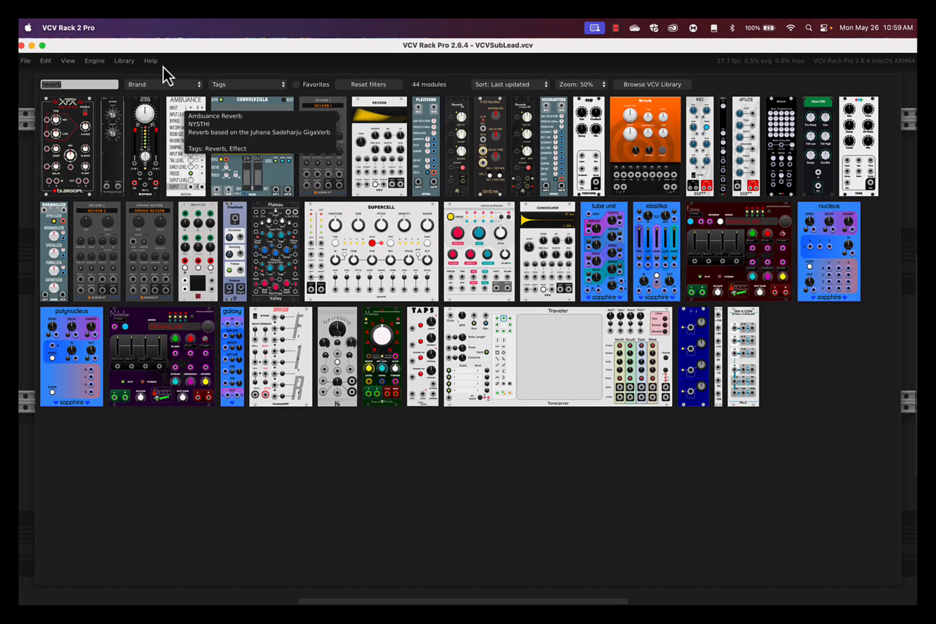
pyautogui.click(371, 89)
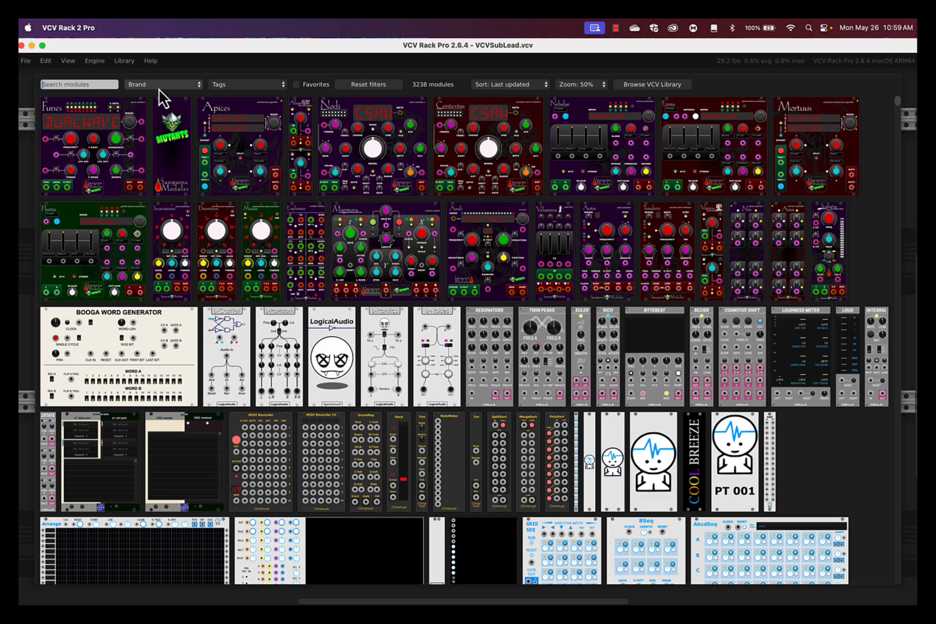
pyautogui.click(251, 86)
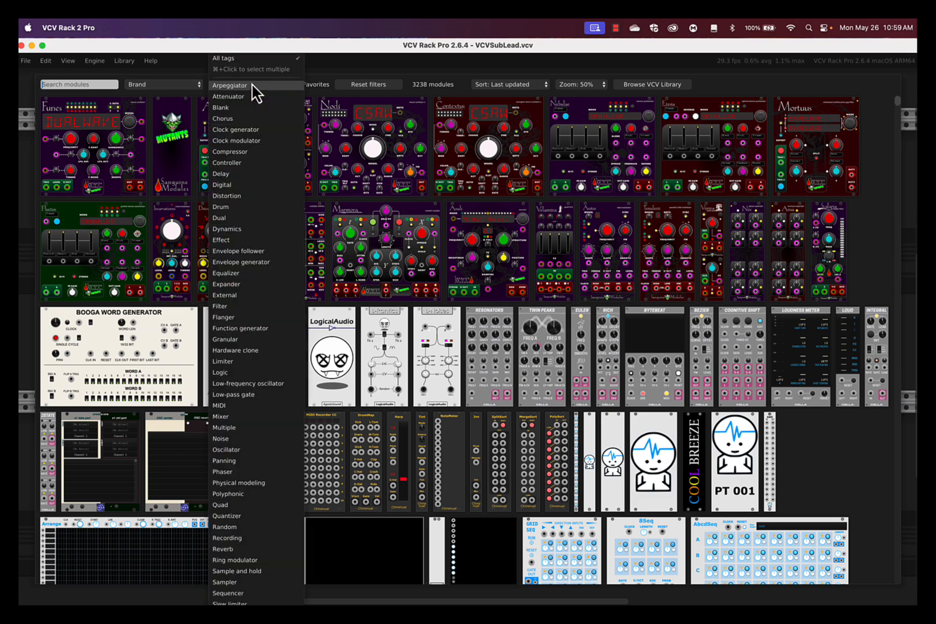
pyautogui.scroll(-4, 251, 387)
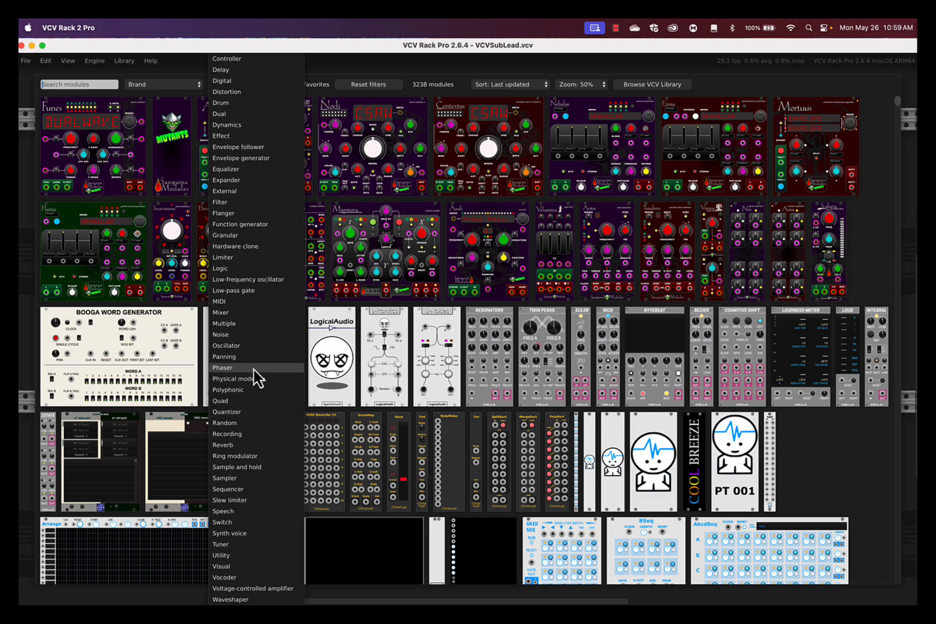
pyautogui.click(255, 347)
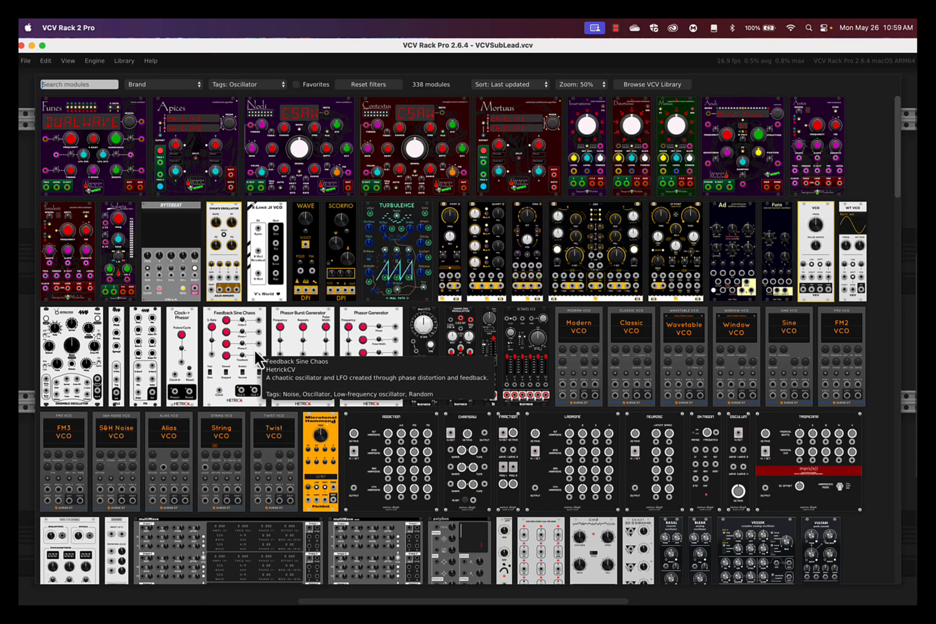
pyautogui.click(431, 346)
pyautogui.click(240, 169)
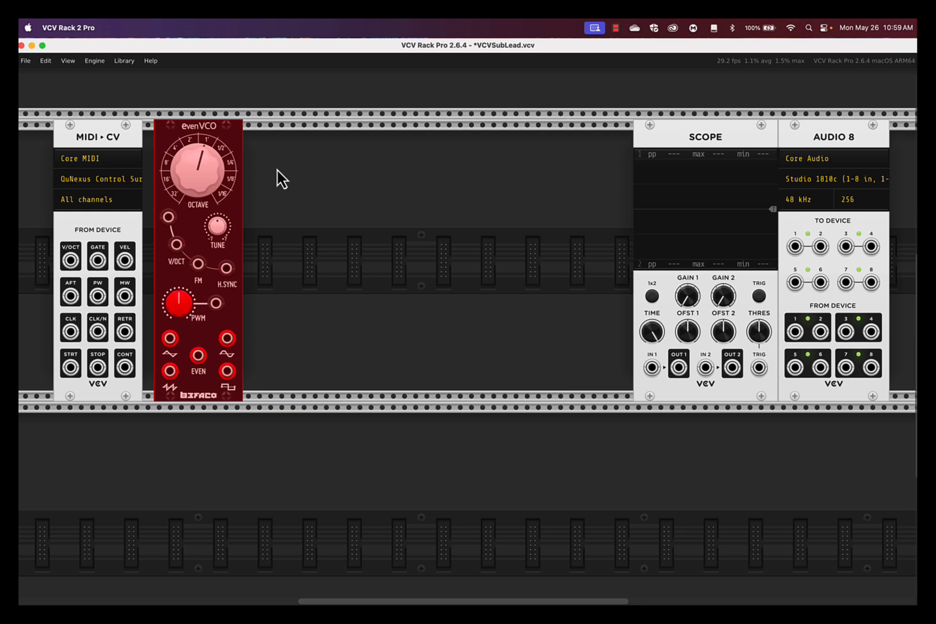
pyautogui.hotkey('ctrl', 'd')
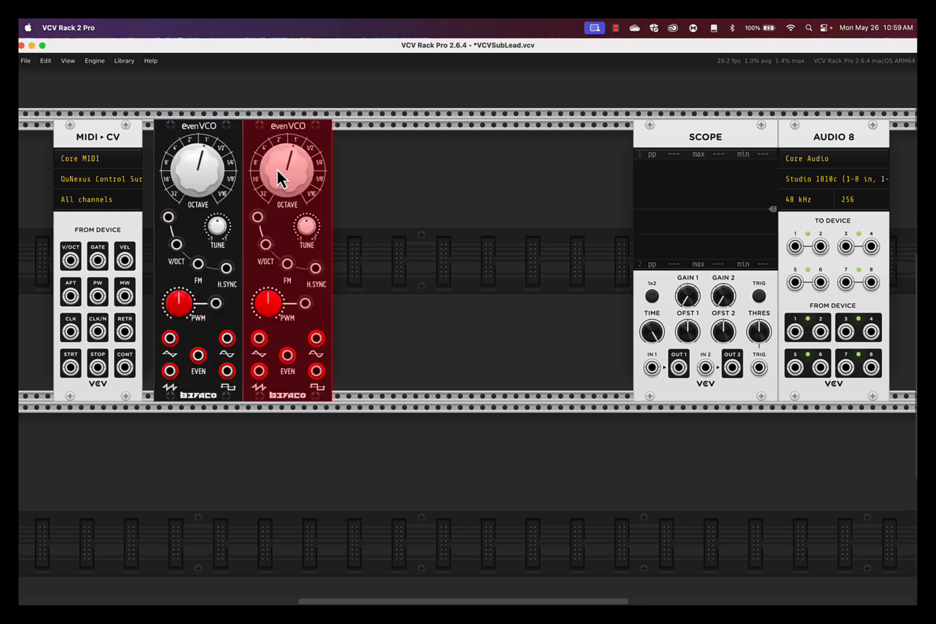
# Filter the module library by the Envelope generator tag and add the Befaco ADSR after the two oscillators.
pyautogui.rightClick(359, 165)
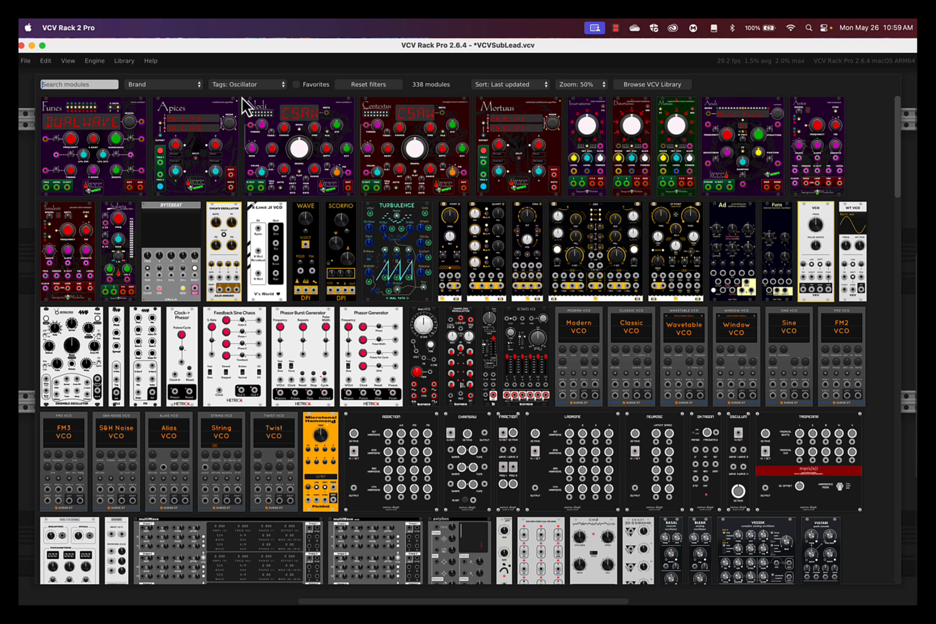
pyautogui.click(381, 93)
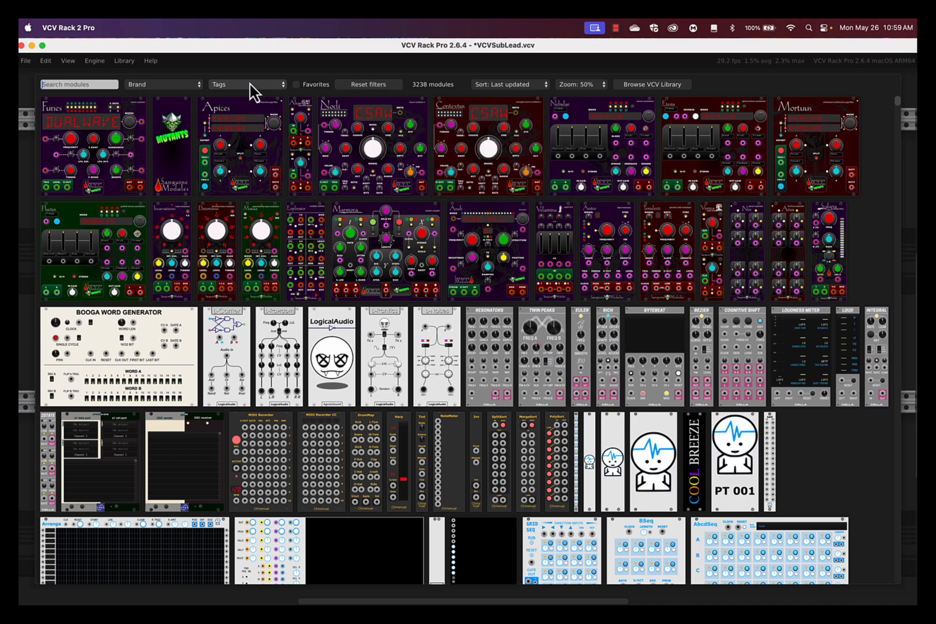
pyautogui.click(163, 92)
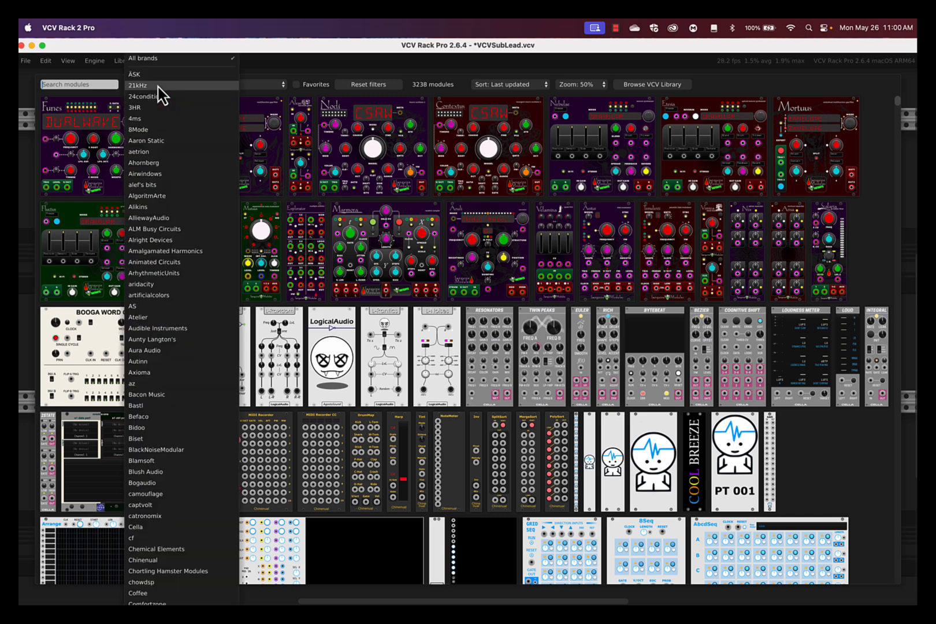
pyautogui.click(279, 86)
pyautogui.click(248, 86)
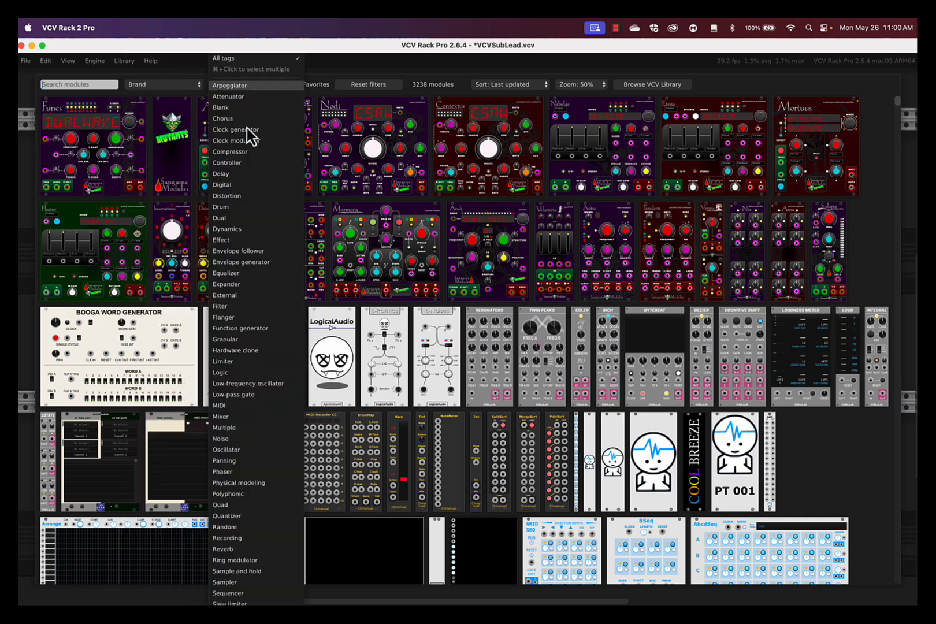
pyautogui.scroll(-1, 259, 215)
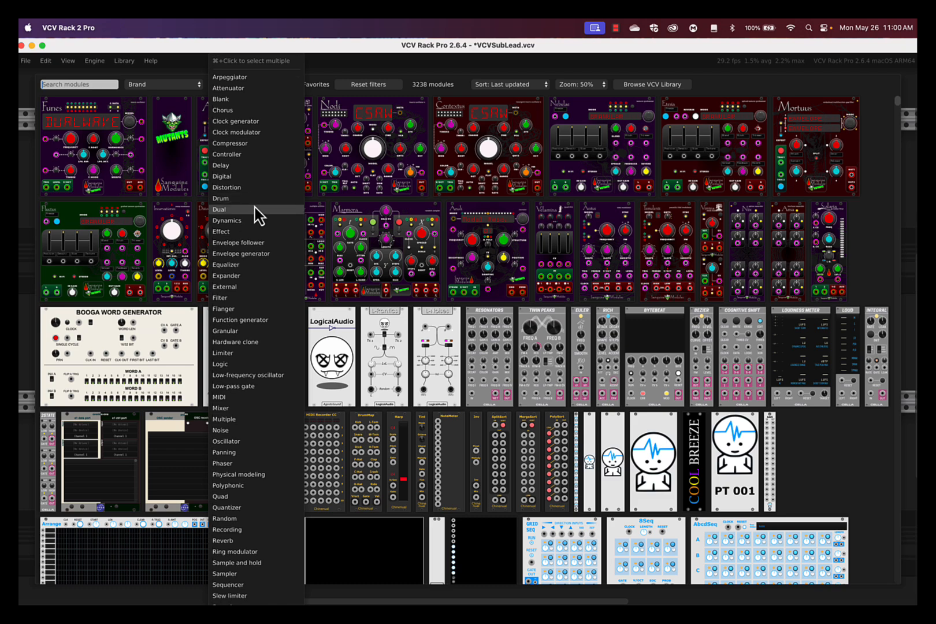
pyautogui.click(256, 254)
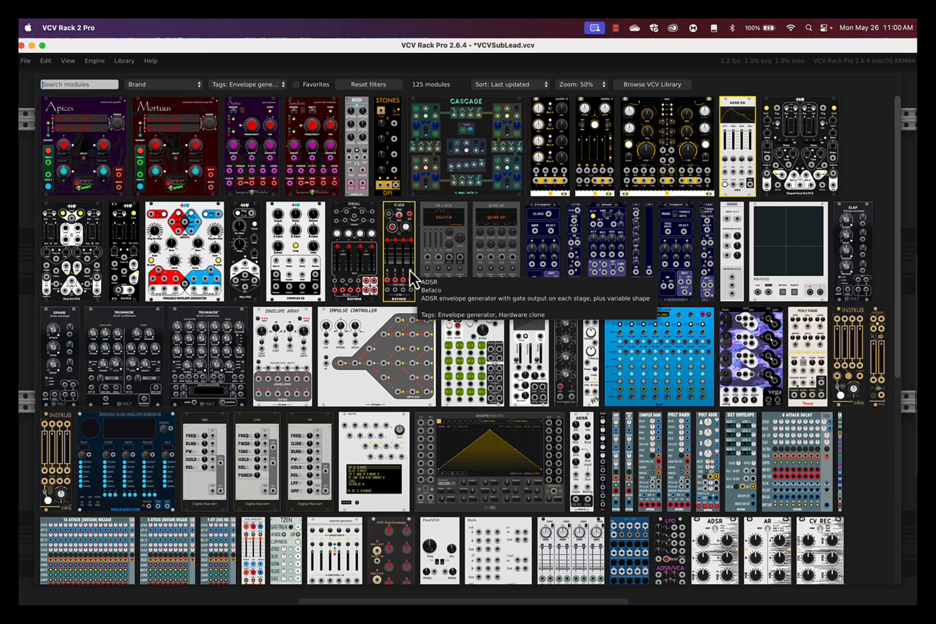
pyautogui.click(401, 239)
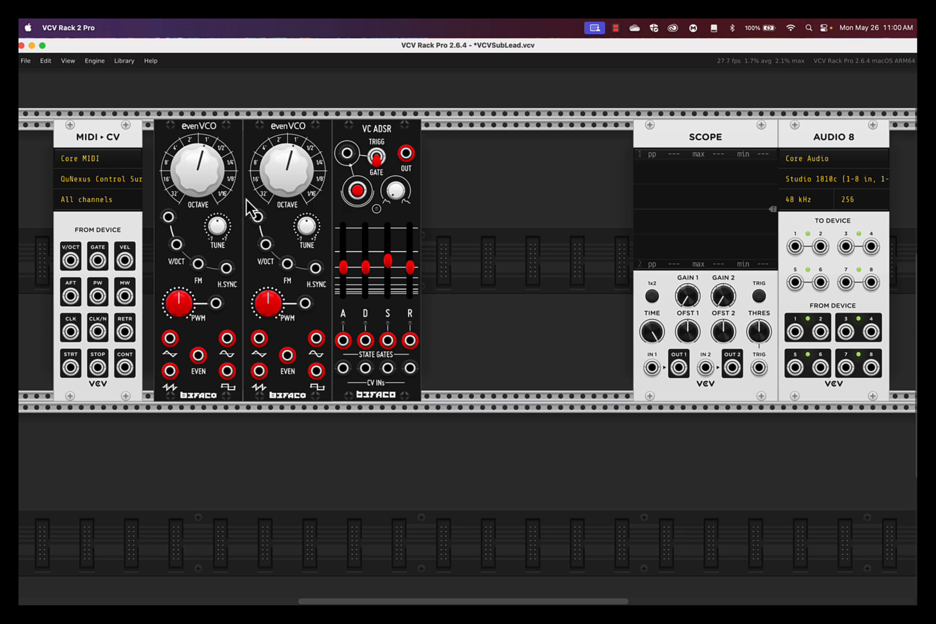
# Reset the library filters, filter by the Mixer tag and add the Venom VCA Mix 4 after the ADSR.
pyautogui.rightClick(445, 176)
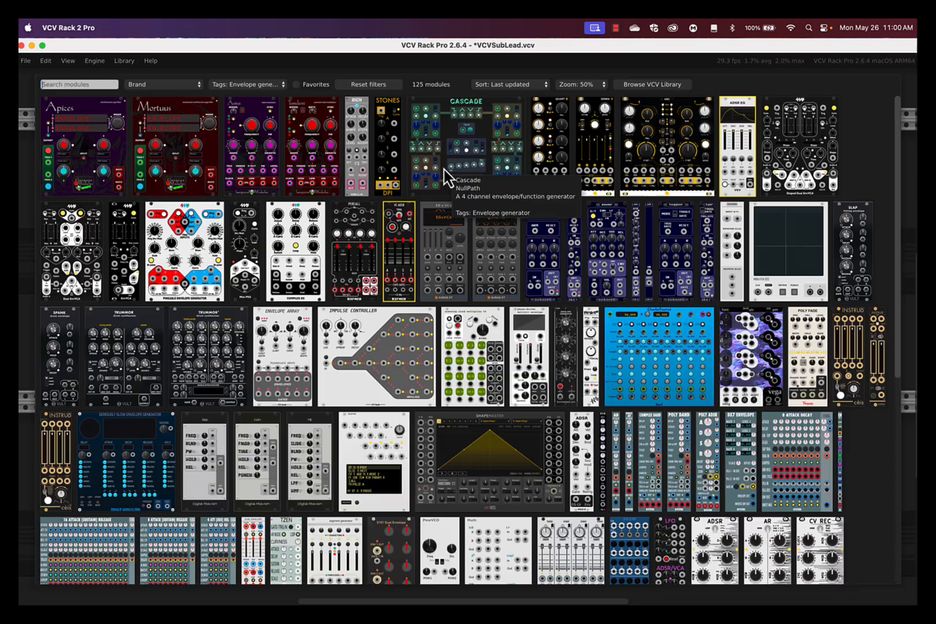
pyautogui.click(370, 86)
pyautogui.click(258, 92)
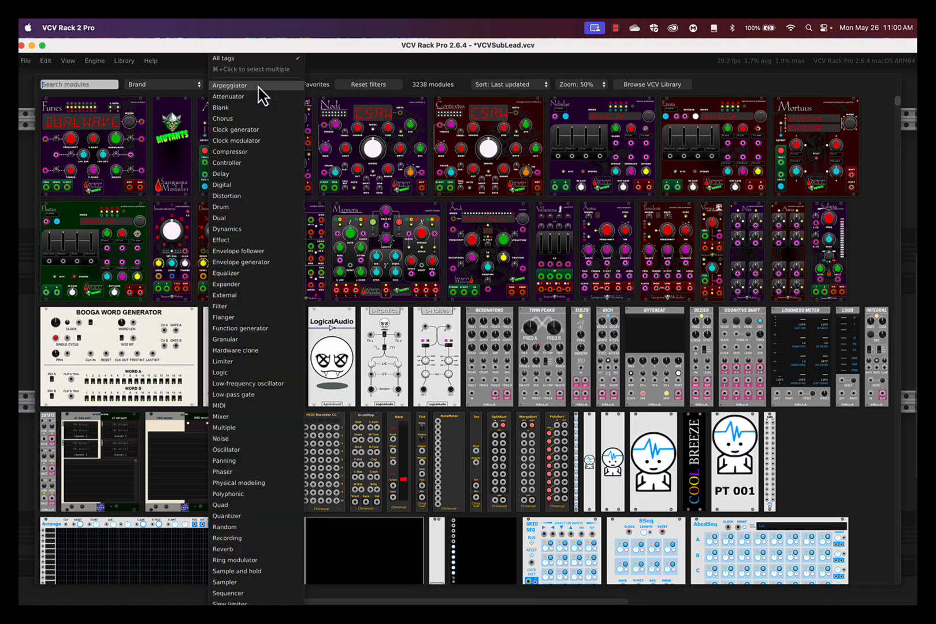
pyautogui.scroll(-3, 246, 234)
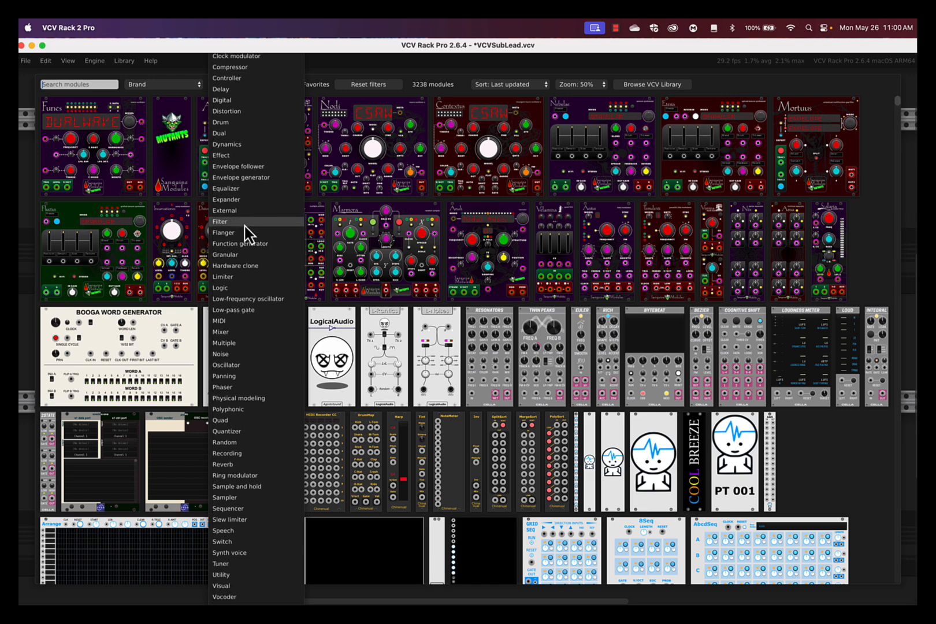
pyautogui.click(244, 335)
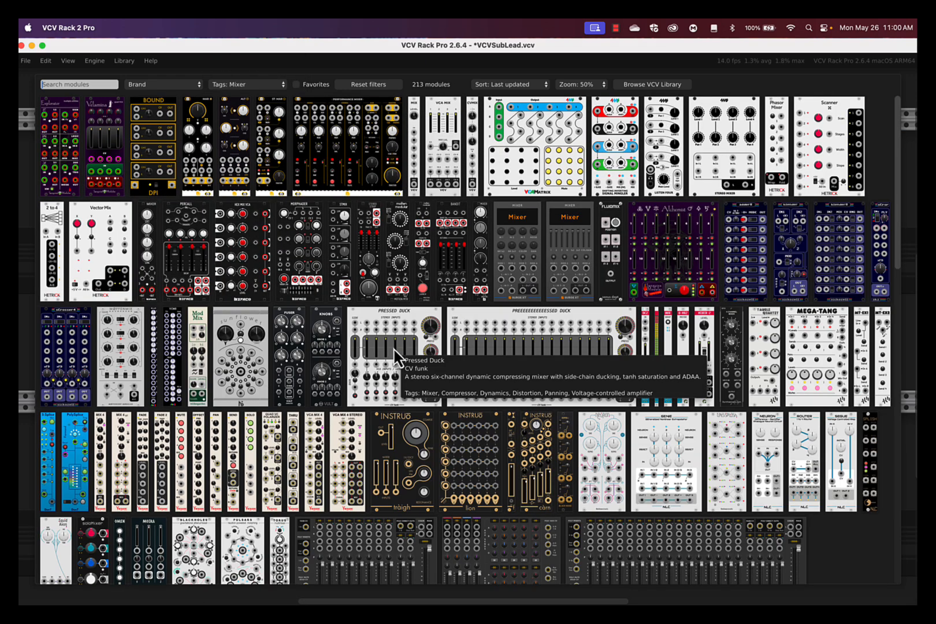
pyautogui.click(317, 442)
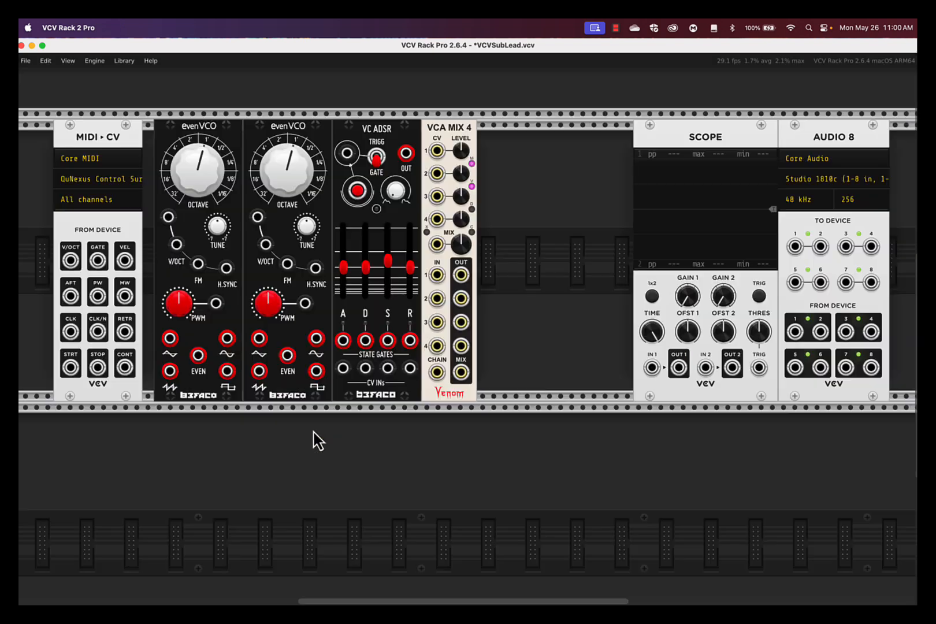
# Reset the library filters, filter by the Filter tag and add the Bogaudio VCF after the VCA Mix 4.
pyautogui.rightClick(503, 149)
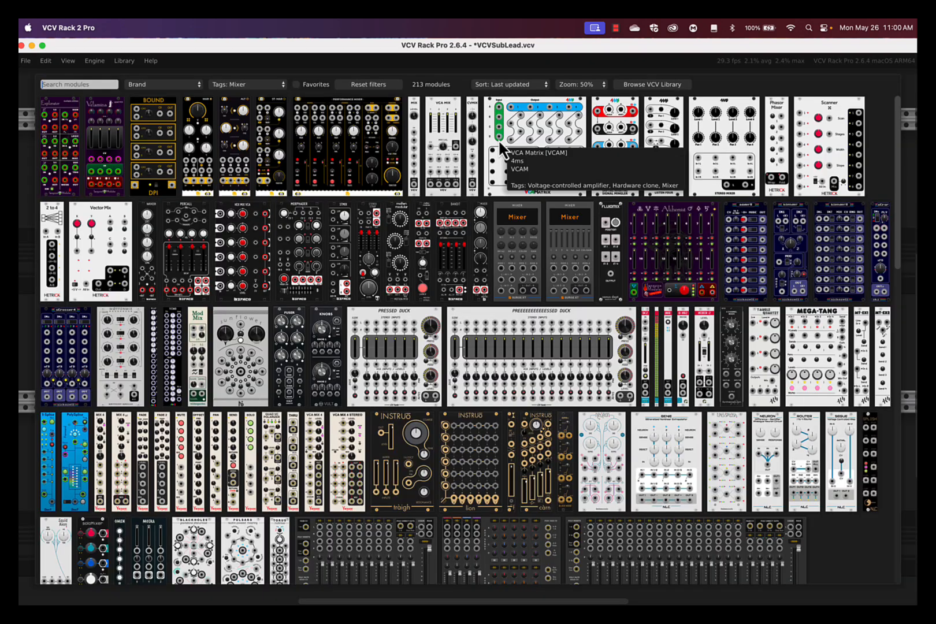
pyautogui.click(372, 85)
pyautogui.click(256, 85)
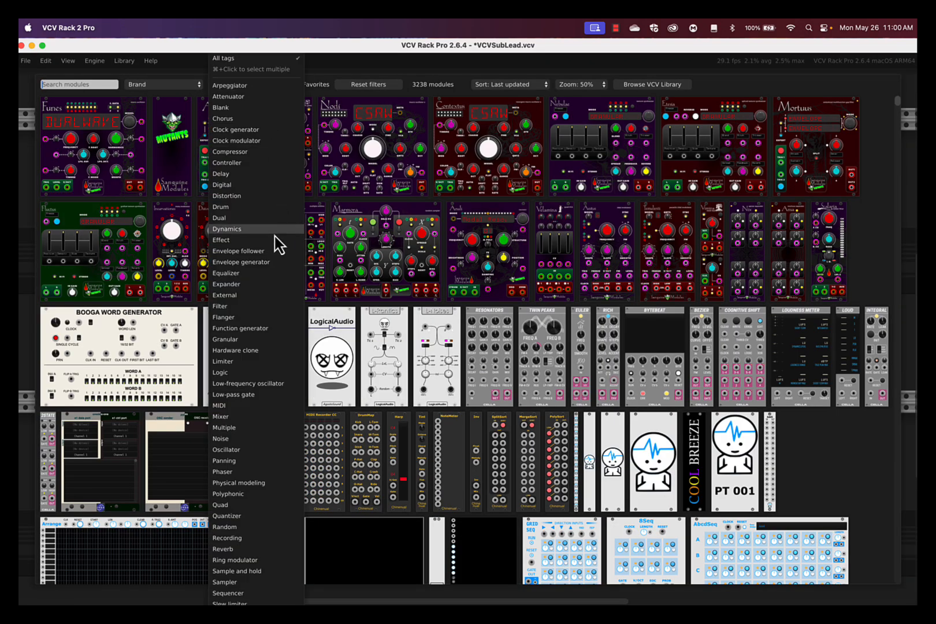
pyautogui.click(257, 306)
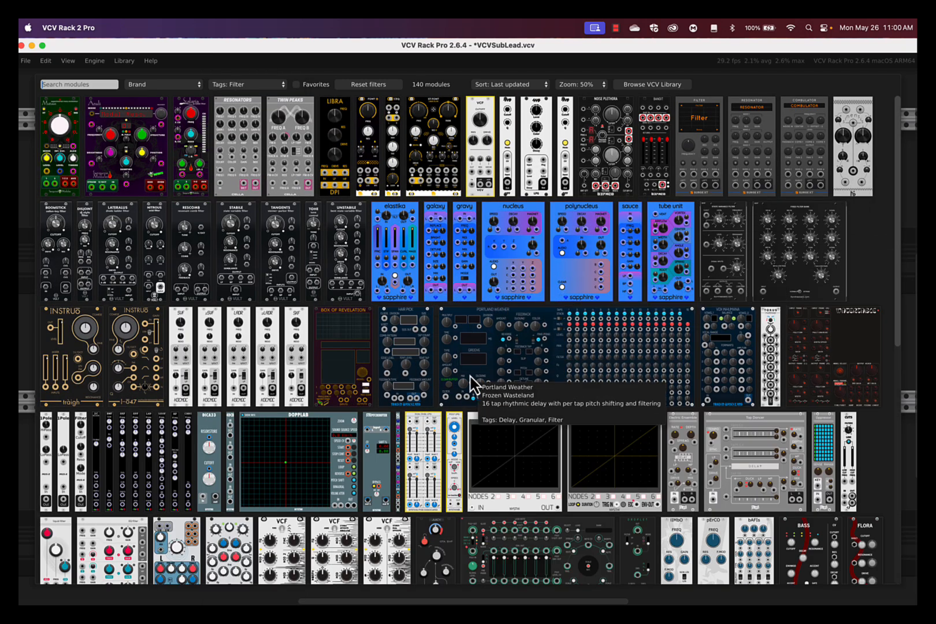
pyautogui.scroll(-2, 475, 382)
pyautogui.scroll(-10, 473, 383)
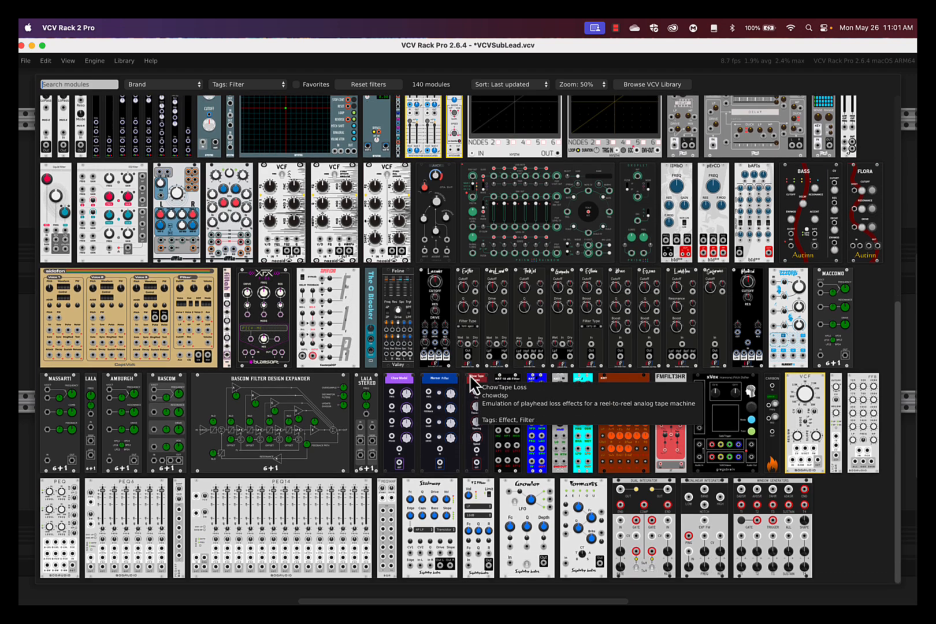
pyautogui.click(808, 390)
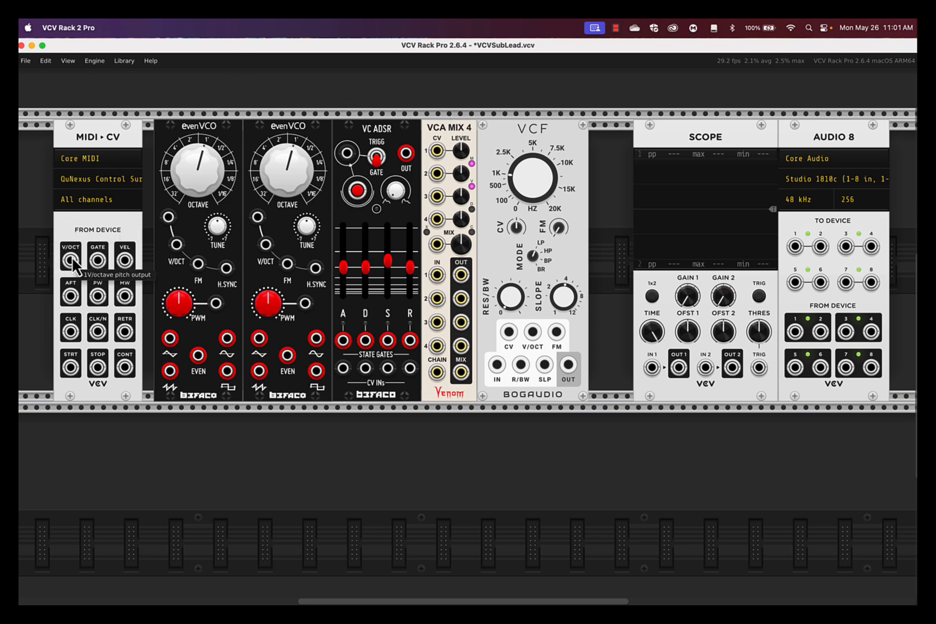
# Patch the MIDI-CV pitch output to both Even VCOs' V/OCT inputs and its gate to the ADSR, and raise the ADSR's sustain.
pyautogui.moveTo(72, 260); pyautogui.dragTo(177, 246)
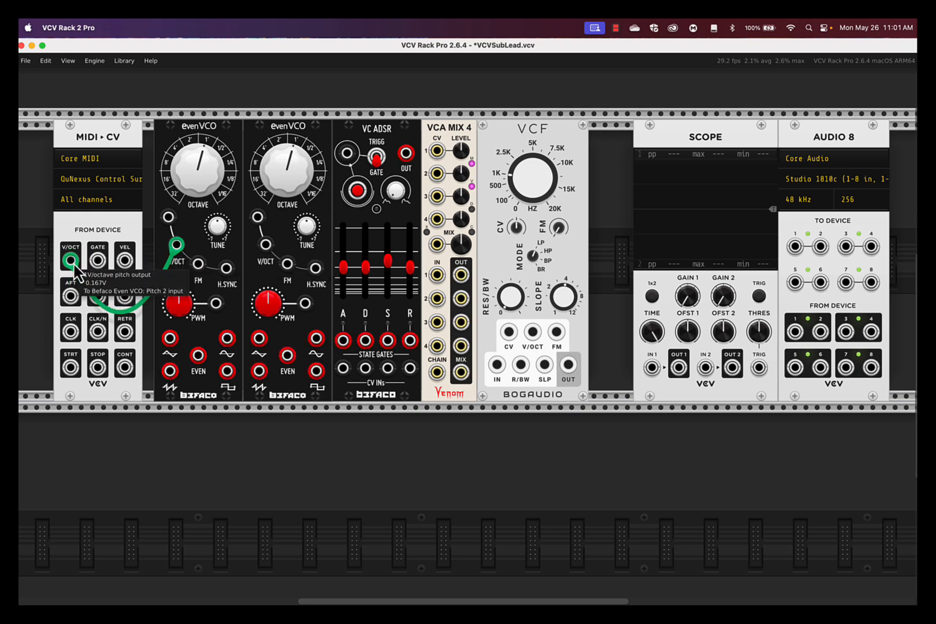
pyautogui.moveTo(74, 264); pyautogui.dragTo(262, 251)
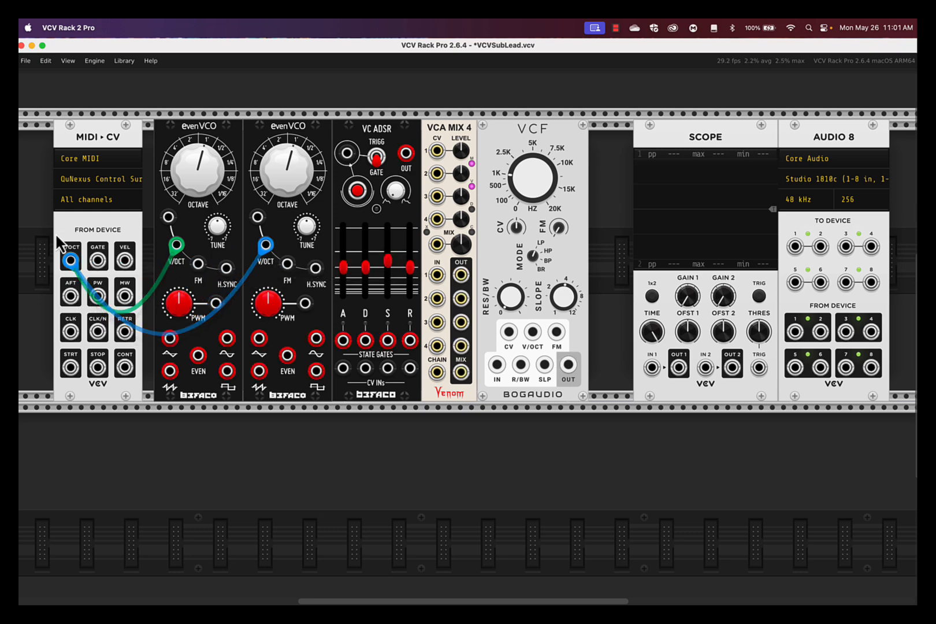
pyautogui.moveTo(98, 259); pyautogui.dragTo(346, 154)
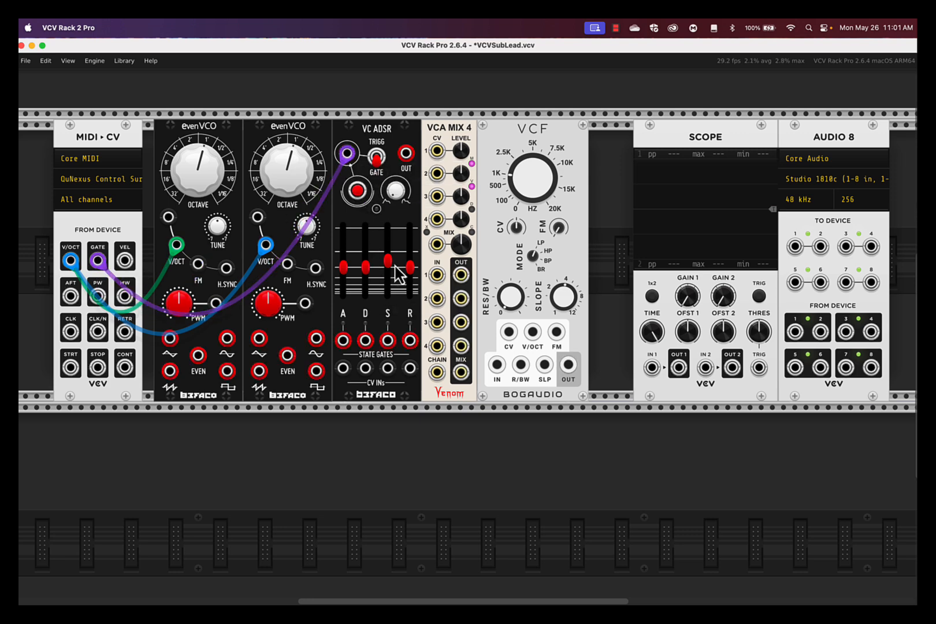
pyautogui.moveTo(387, 265); pyautogui.dragTo(387, 240)
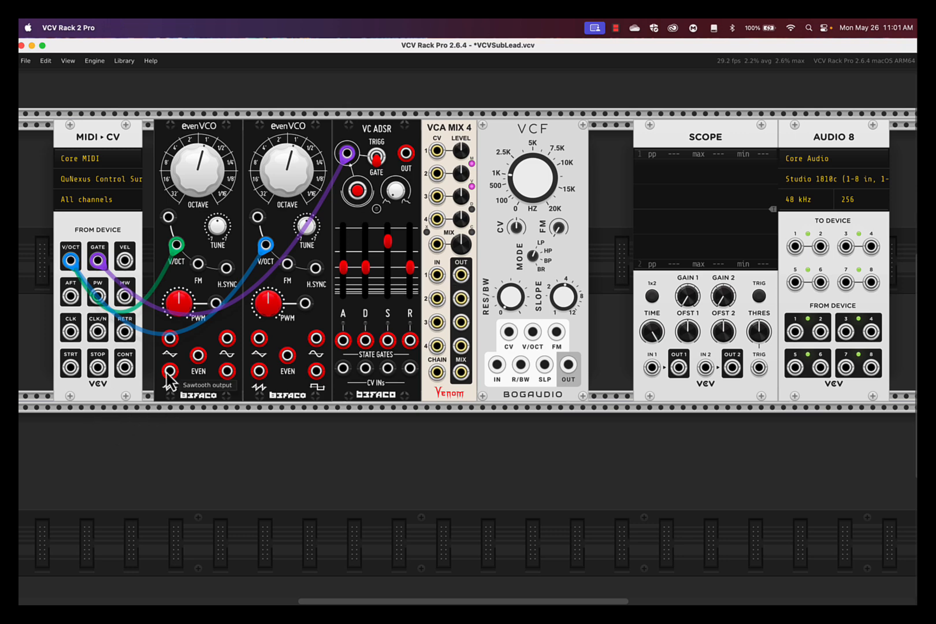
# Patch the two oscillators' sawtooth outputs into VCA Mix 4 inputs 1 and 2, and the mix output into the VCF input.
pyautogui.moveTo(171, 374); pyautogui.dragTo(443, 278)
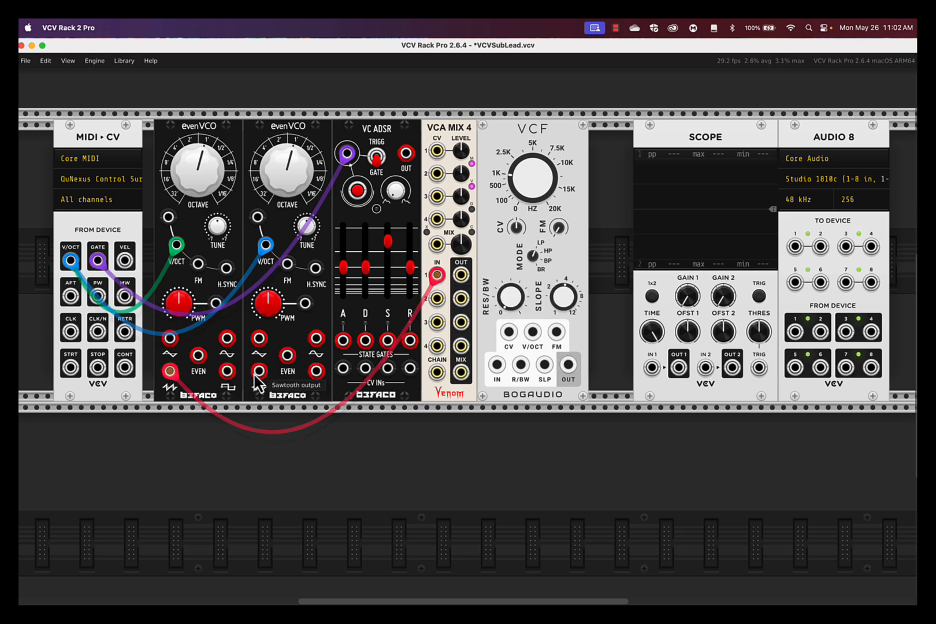
pyautogui.moveTo(256, 375); pyautogui.dragTo(440, 310)
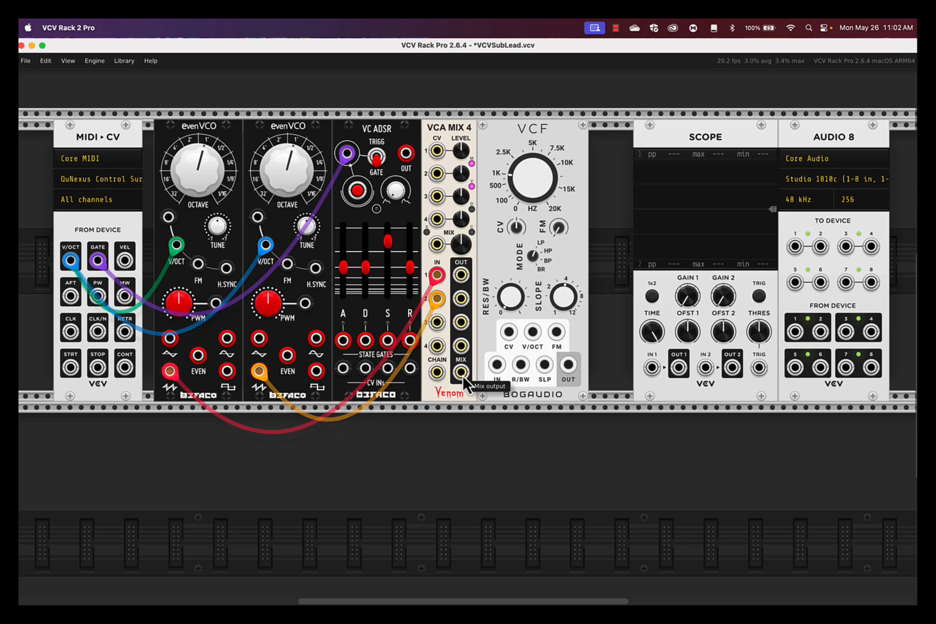
pyautogui.moveTo(461, 373); pyautogui.dragTo(496, 366)
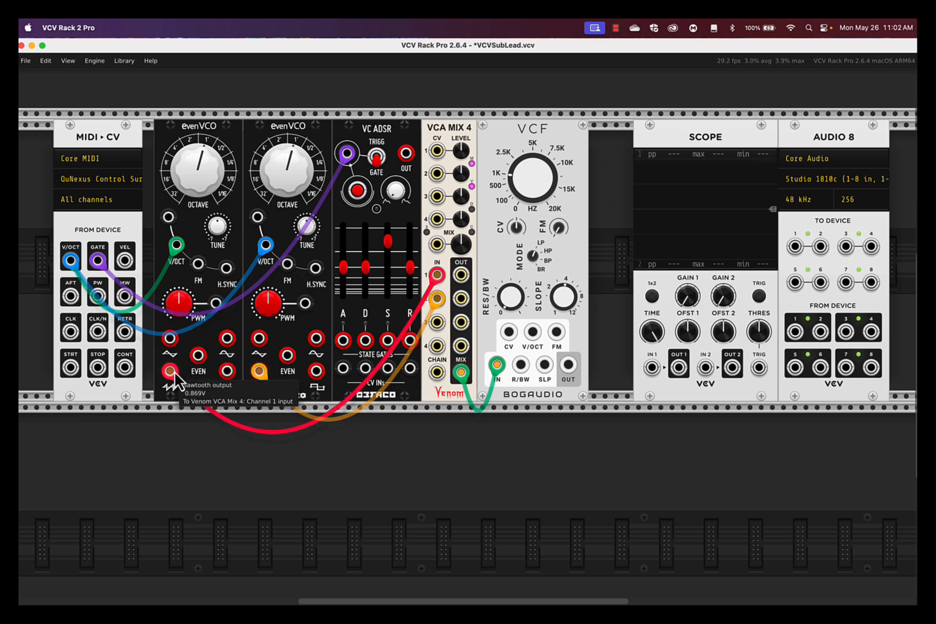
# Patch the first and second oscillators' sawtooth outputs to Scope inputs 1 and 2, and set both octave knobs to 2'.
pyautogui.moveTo(170, 370); pyautogui.dragTo(652, 368)
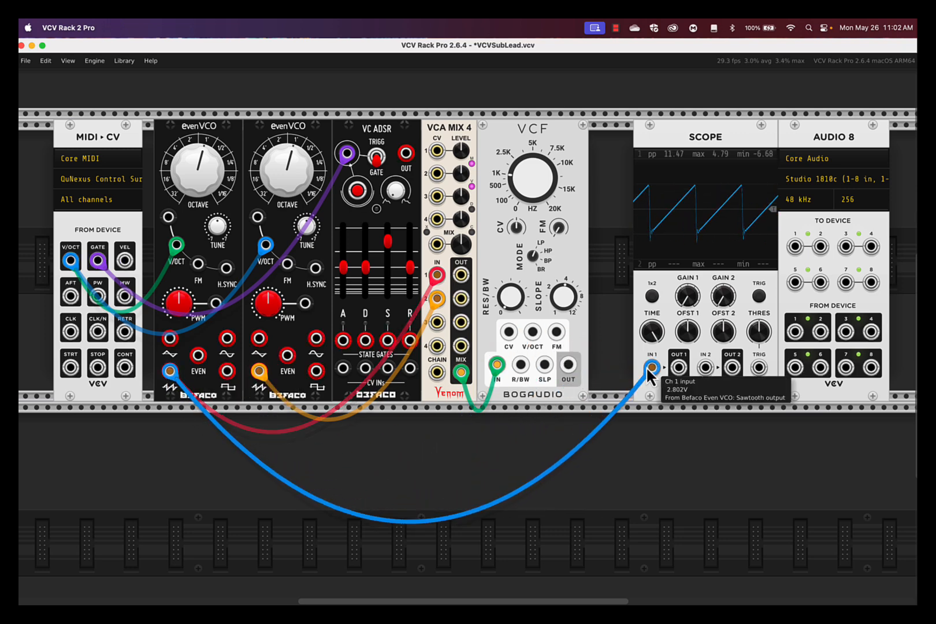
pyautogui.moveTo(259, 370)
pyautogui.mouseDown()
pyautogui.moveTo(396, 407)
pyautogui.moveTo(705, 367)
pyautogui.mouseUp()
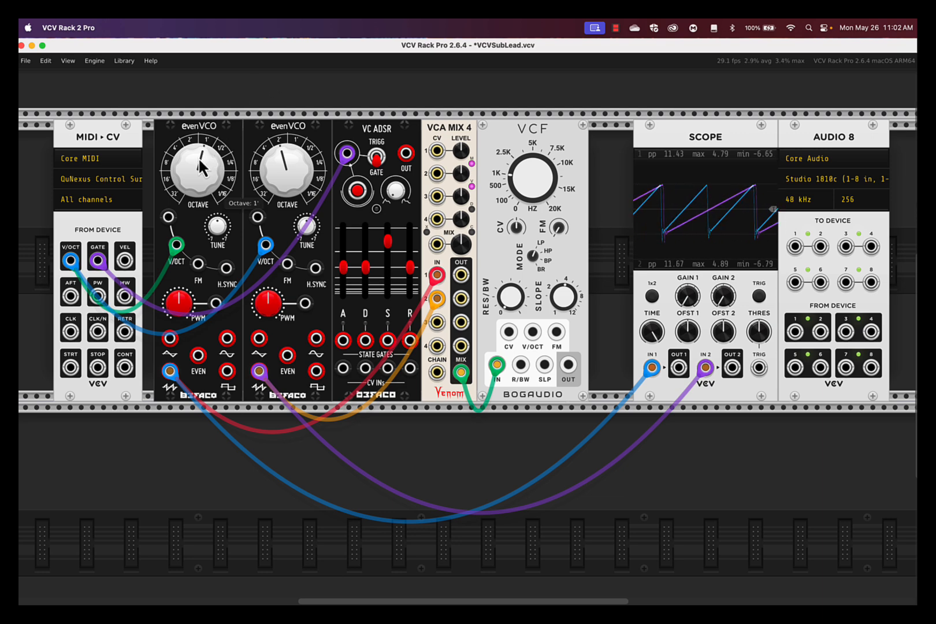
pyautogui.moveTo(200, 177); pyautogui.dragTo(201, 153)
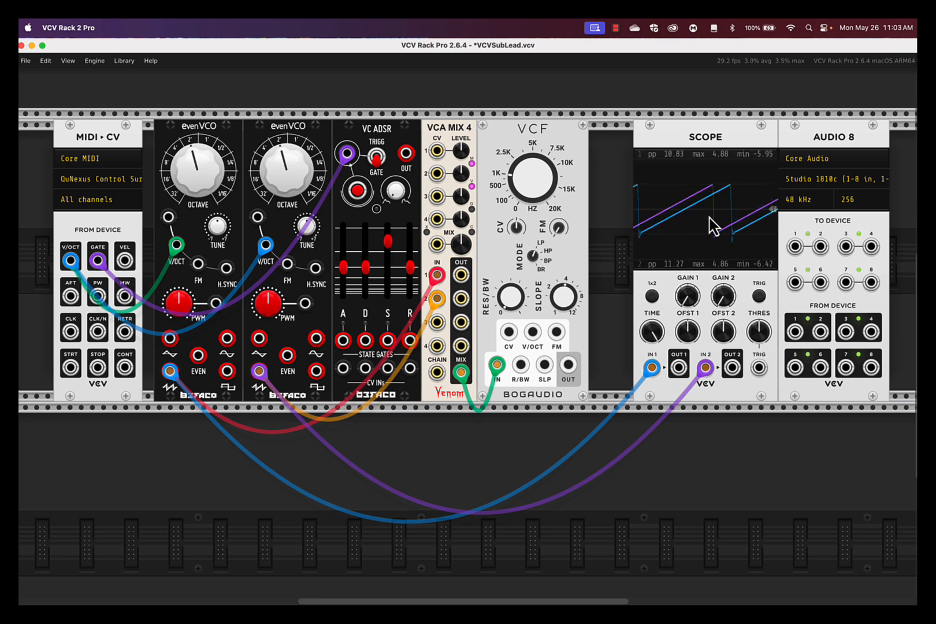
pyautogui.moveTo(547, 187)
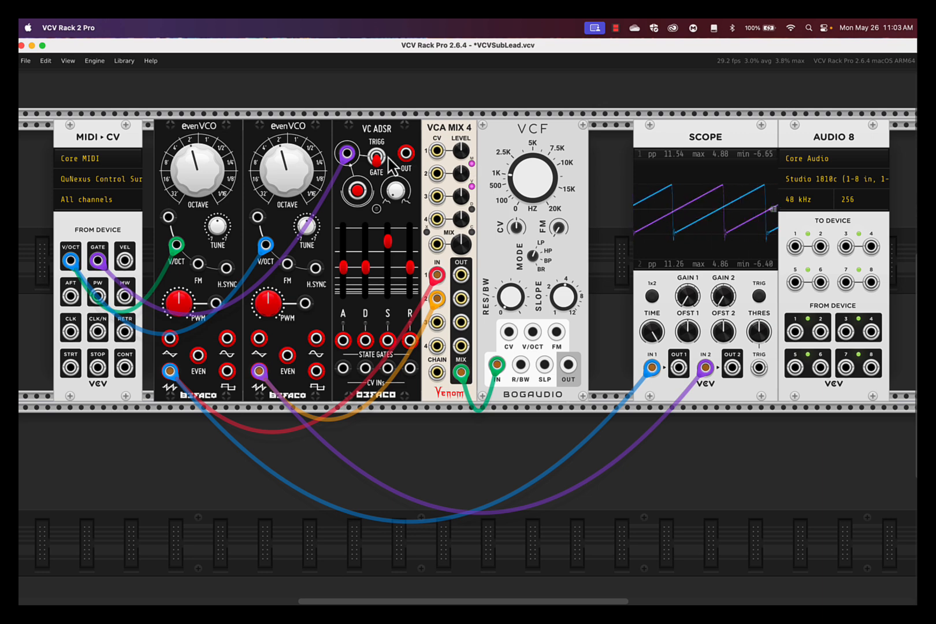
# Patch the ADSR's envelope output to VCA Mix 4 CV inputs 1 and 2, and the VCF output to Audio 8 device outputs 1 and 2.
pyautogui.moveTo(353, 158)
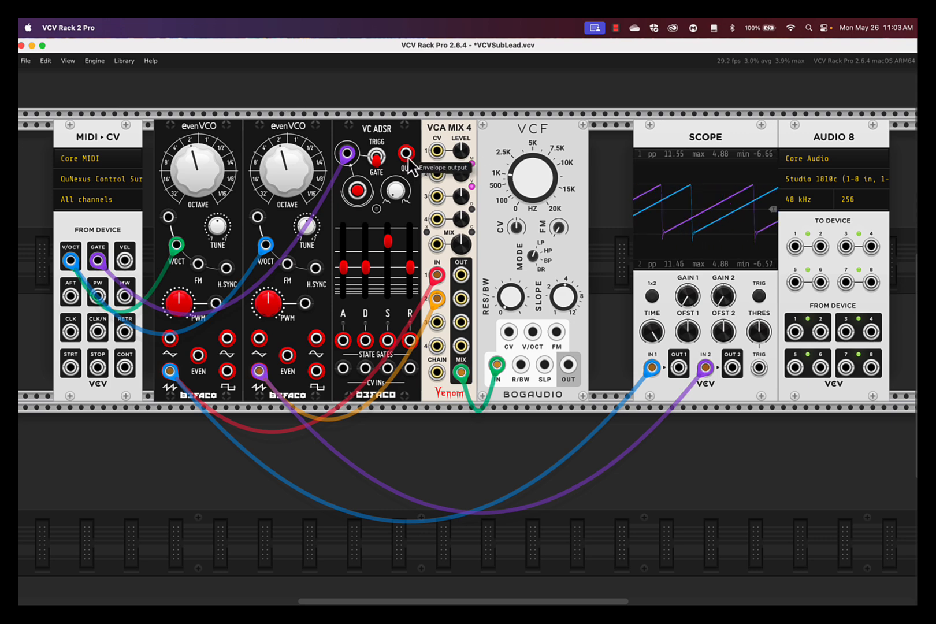
pyautogui.moveTo(408, 163)
pyautogui.mouseDown()
pyautogui.moveTo(438, 157)
pyautogui.moveTo(443, 186)
pyautogui.moveTo(406, 154)
pyautogui.mouseUp()
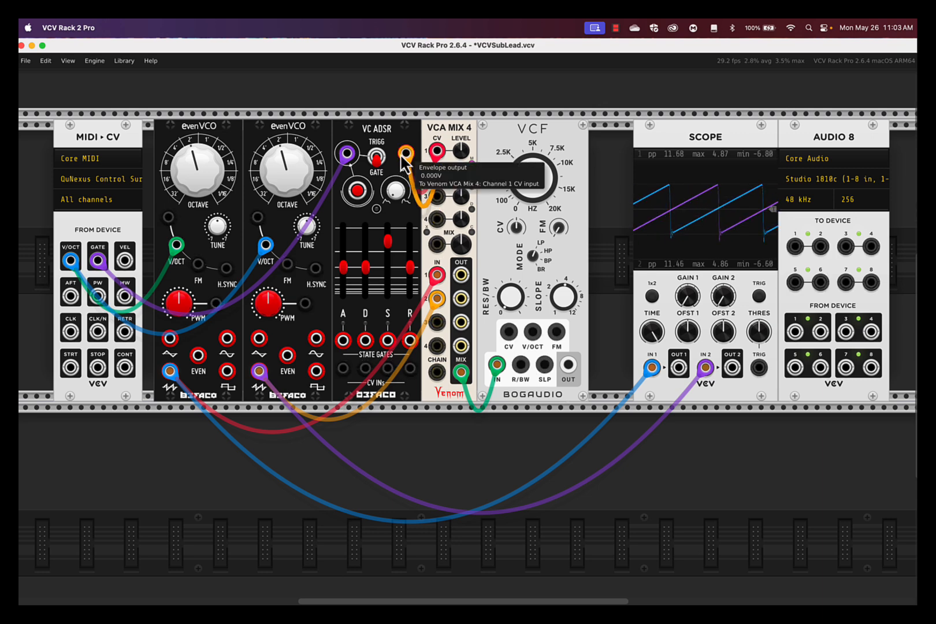
pyautogui.moveTo(437, 197); pyautogui.dragTo(406, 154)
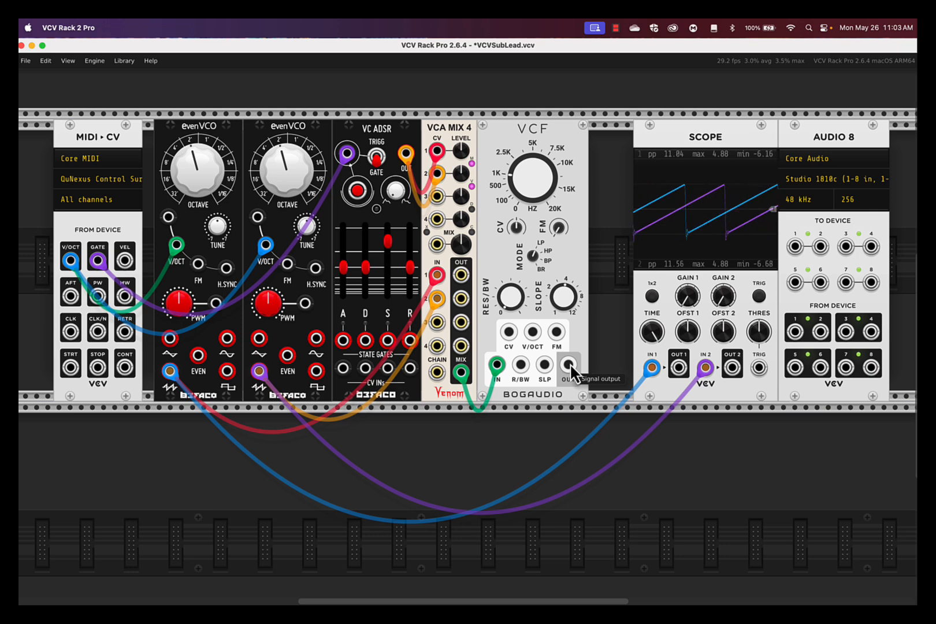
pyautogui.moveTo(569, 364); pyautogui.dragTo(796, 248)
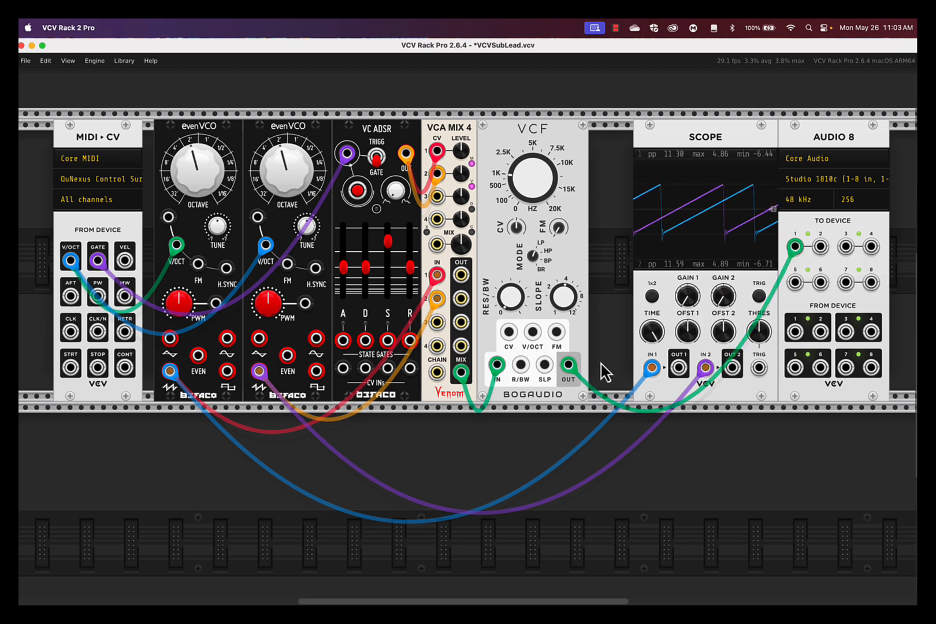
pyautogui.moveTo(569, 364); pyautogui.dragTo(821, 248)
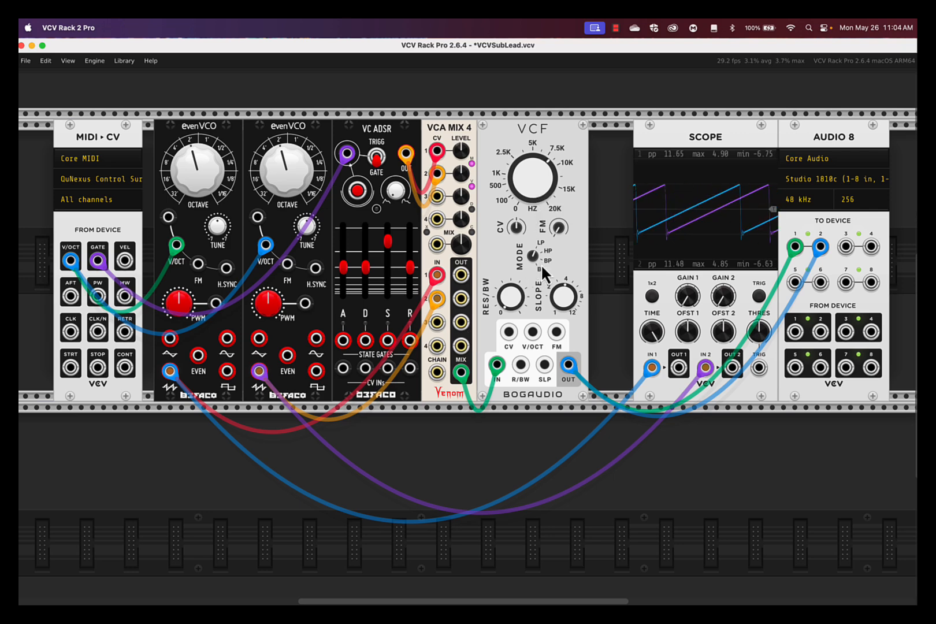
# Patch the ADSR's envelope output to the VCF's cutoff CV input, with CV attenuation at 100% and a slightly longer attack.
pyautogui.moveTo(531, 177); pyautogui.dragTo(470, 340)
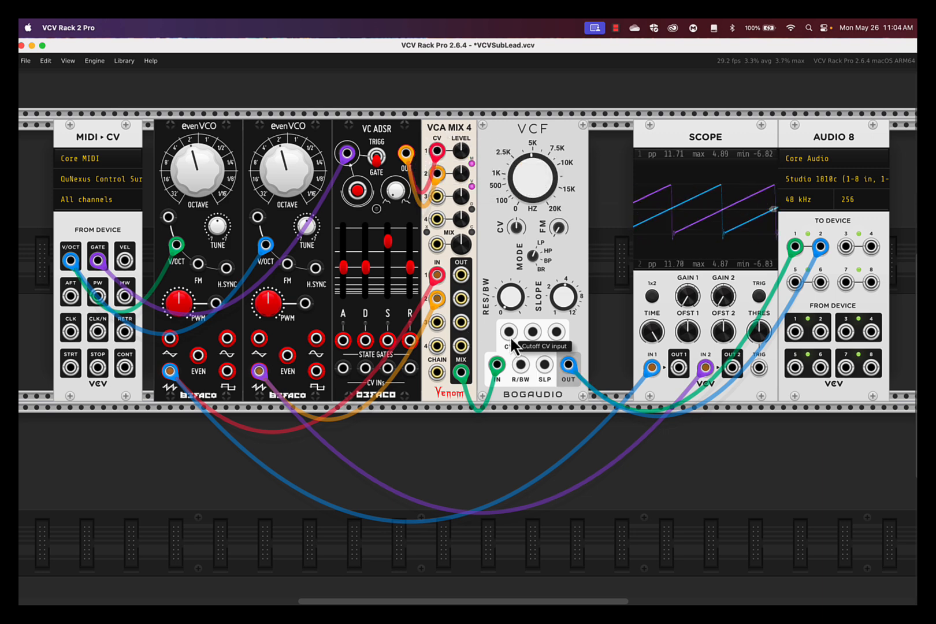
pyautogui.moveTo(510, 339); pyautogui.dragTo(412, 162)
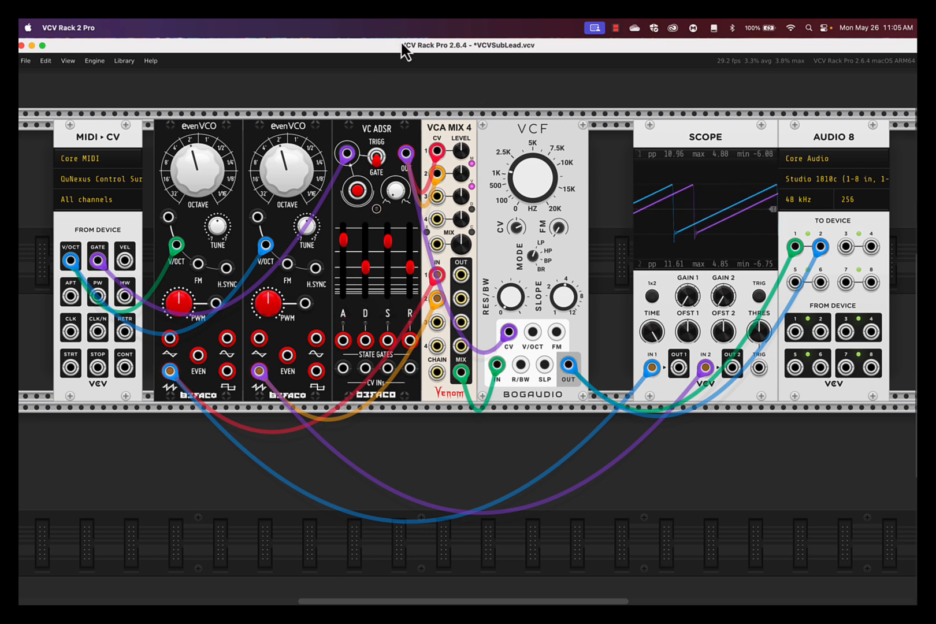
pyautogui.moveTo(515, 192)
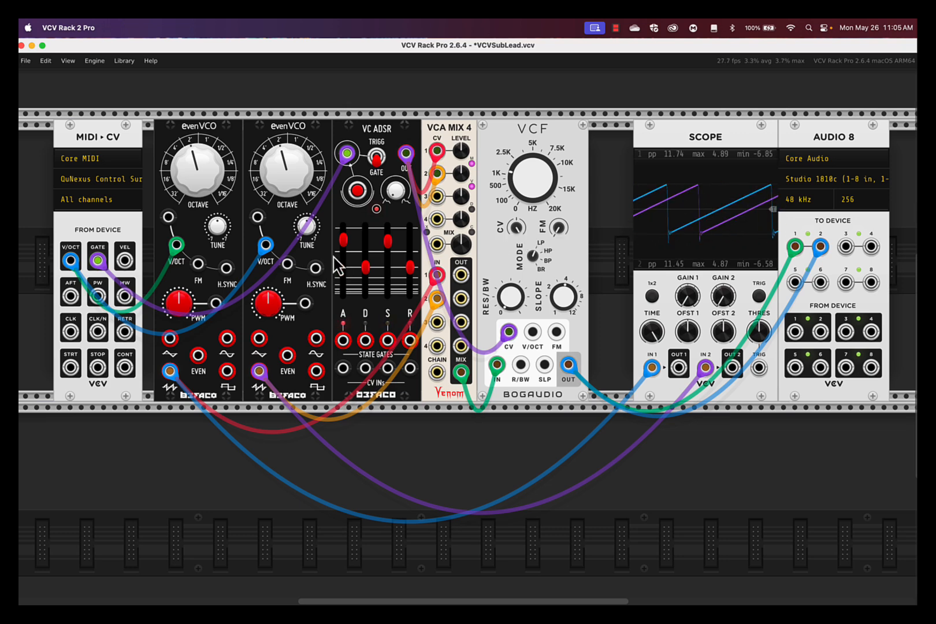
pyautogui.moveTo(350, 250)
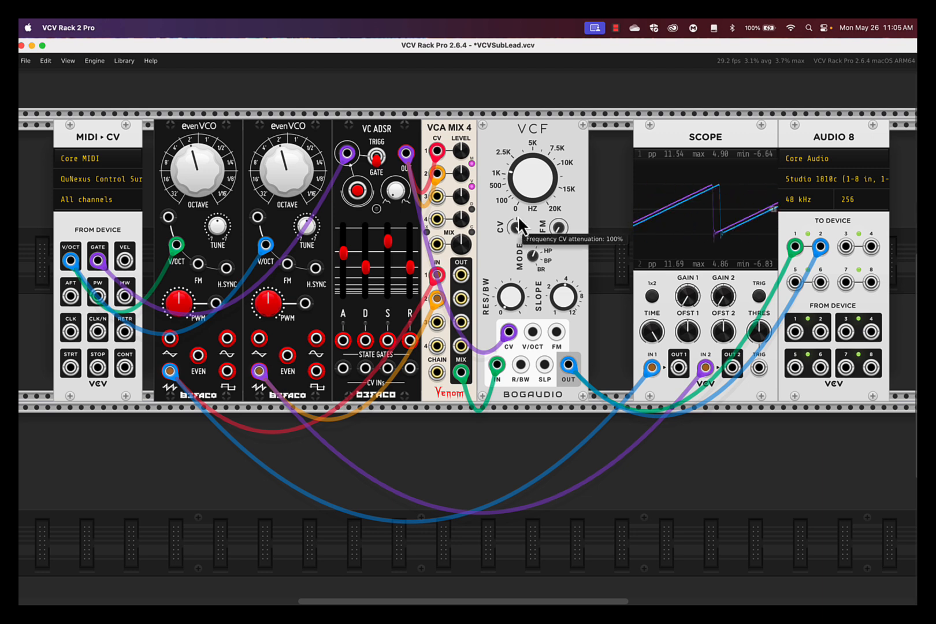
pyautogui.moveTo(533, 197)
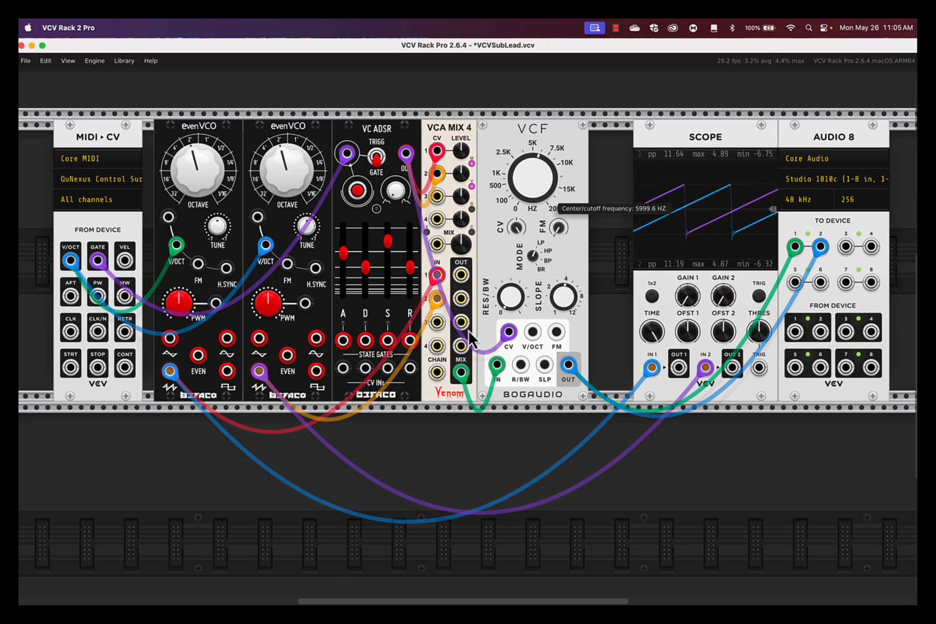
pyautogui.moveTo(521, 237)
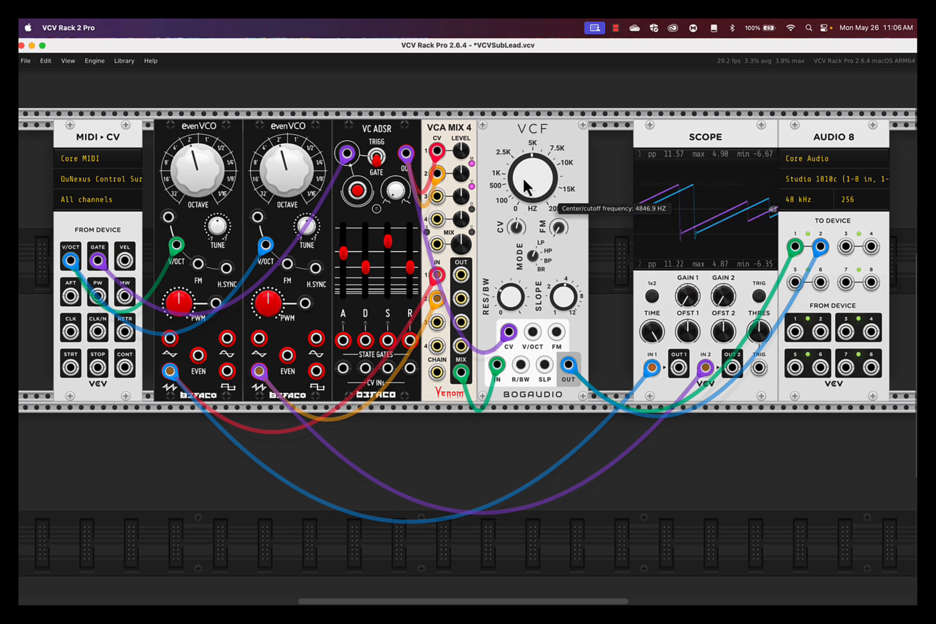
# Lower the VCF's cutoff frequency to about 48 Hz and adjust its frequency CV attenuation.
pyautogui.moveTo(524, 182); pyautogui.dragTo(471, 338)
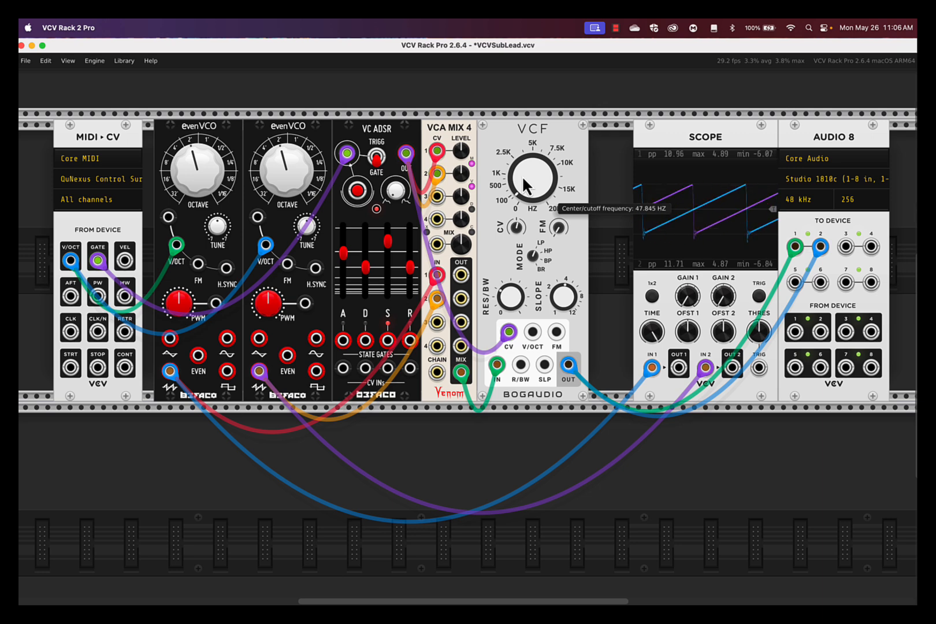
pyautogui.moveTo(516, 227)
pyautogui.mouseDown()
pyautogui.moveTo(473, 337)
pyautogui.moveTo(522, 234)
pyautogui.mouseUp()
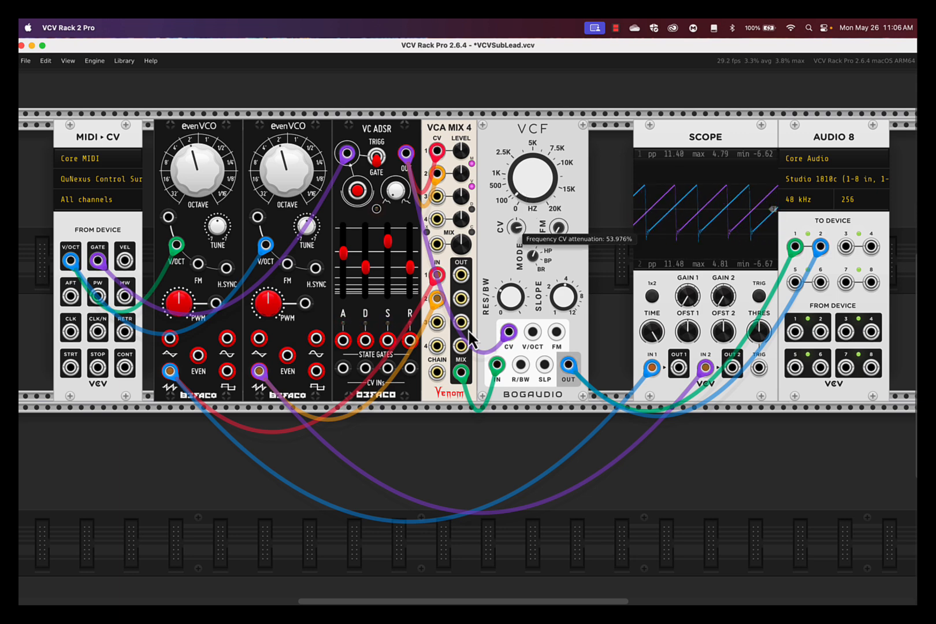
pyautogui.moveTo(516, 227); pyautogui.dragTo(553, 157)
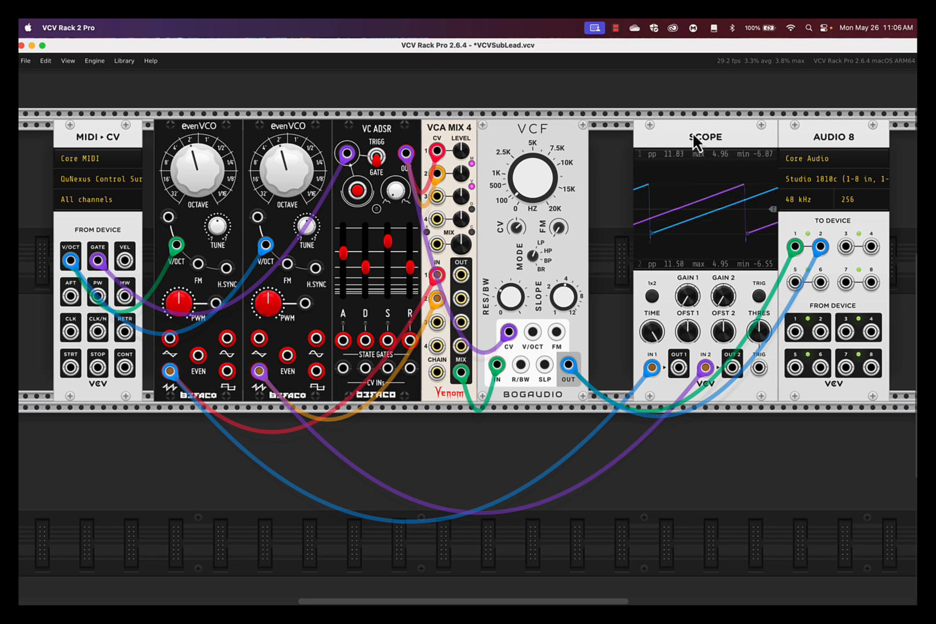
# Move the Scope to the row below and add the Chronoblob2 from the library's Delay-tagged modules after the VCF.
pyautogui.moveTo(690, 147); pyautogui.dragTo(675, 409)
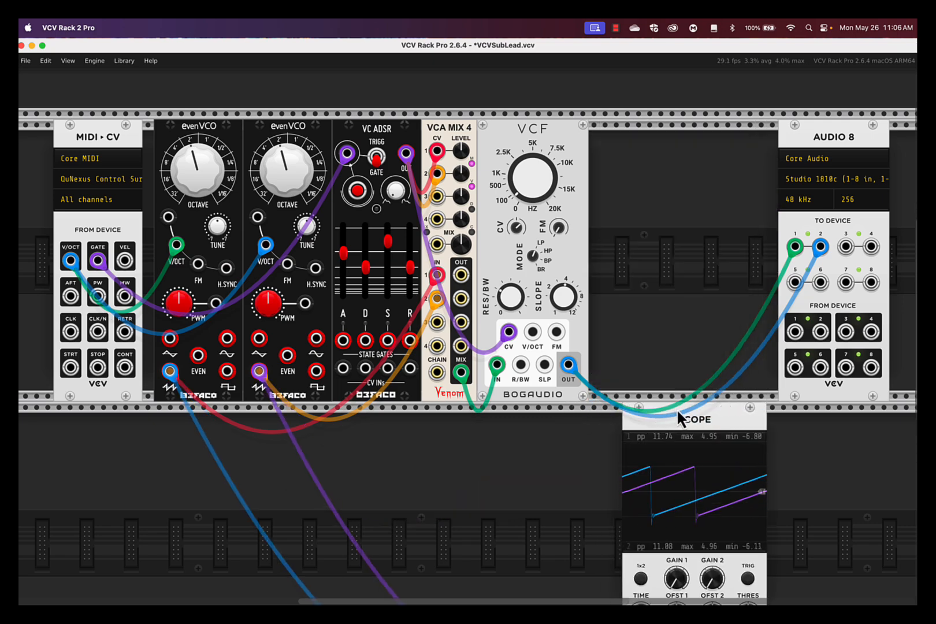
pyautogui.rightClick(660, 194)
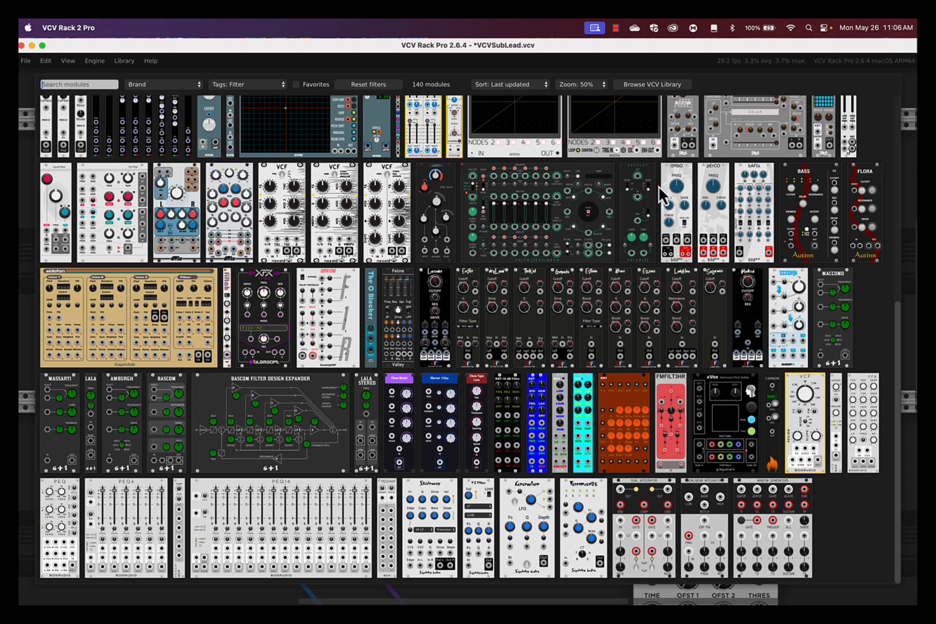
pyautogui.click(370, 84)
pyautogui.click(247, 86)
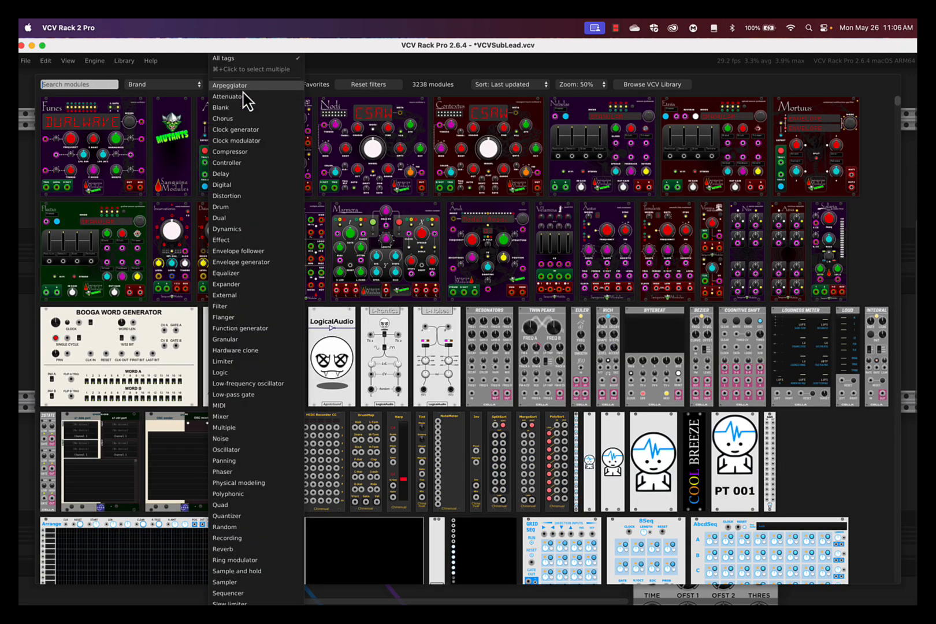
pyautogui.click(249, 175)
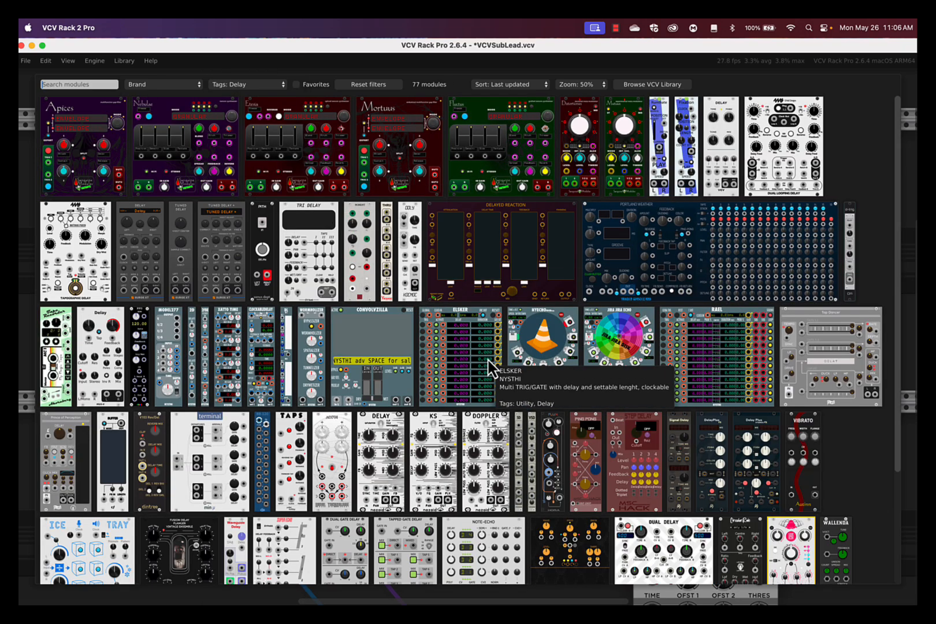
pyautogui.scroll(-5, 409, 243)
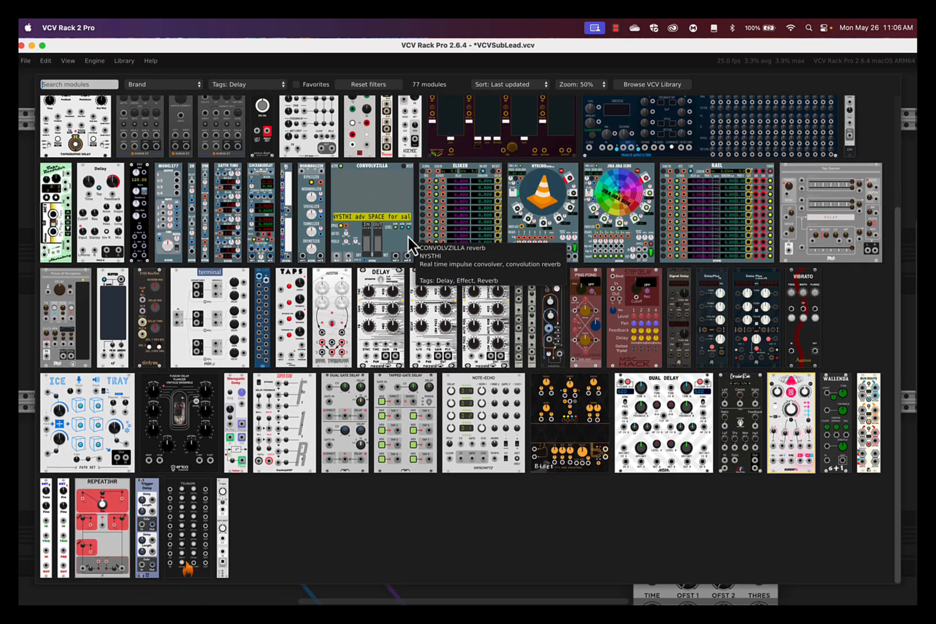
pyautogui.click(790, 416)
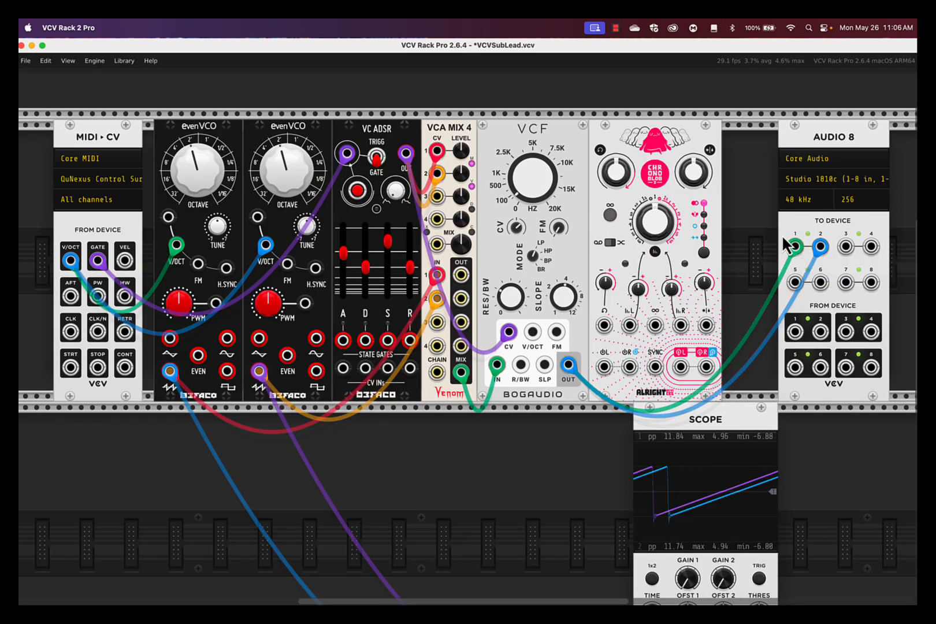
# Reroute the VCF output to the Chronoblob2's left and right inputs, and patch its left and right outputs to Audio 8 outputs 1 and 2.
pyautogui.moveTo(794, 247); pyautogui.dragTo(603, 366)
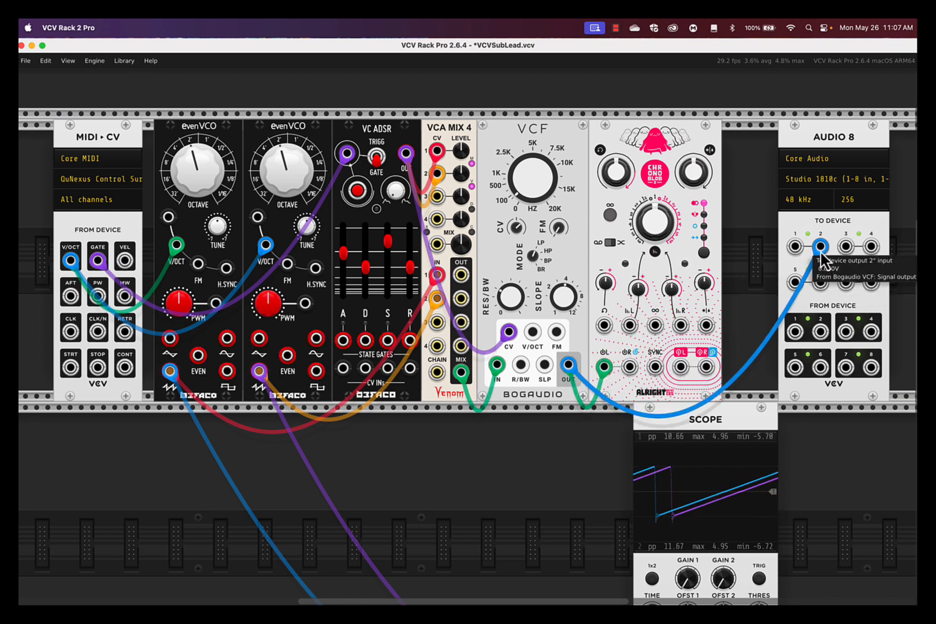
pyautogui.moveTo(821, 254); pyautogui.dragTo(795, 248)
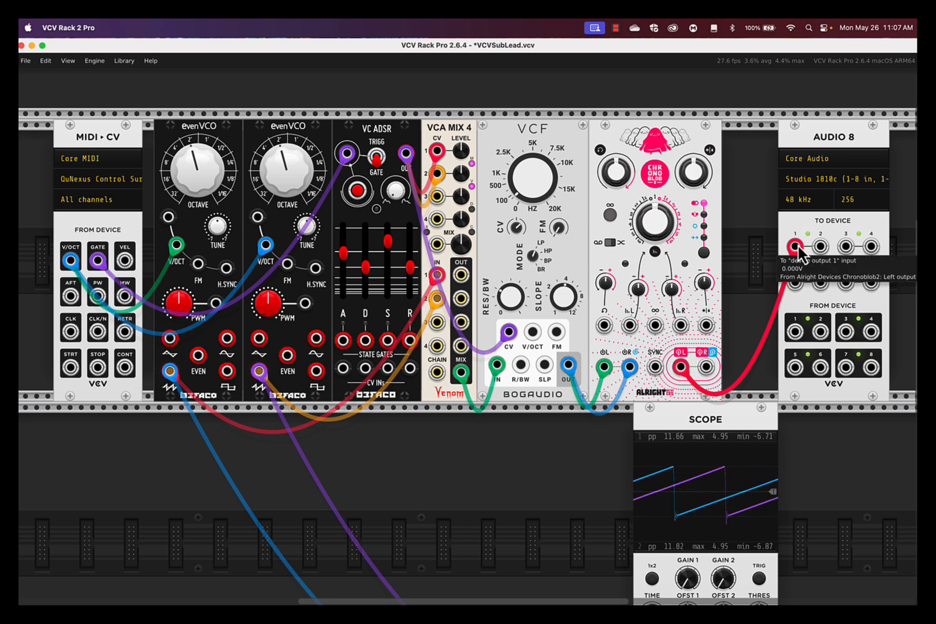
pyautogui.moveTo(705, 367); pyautogui.dragTo(820, 247)
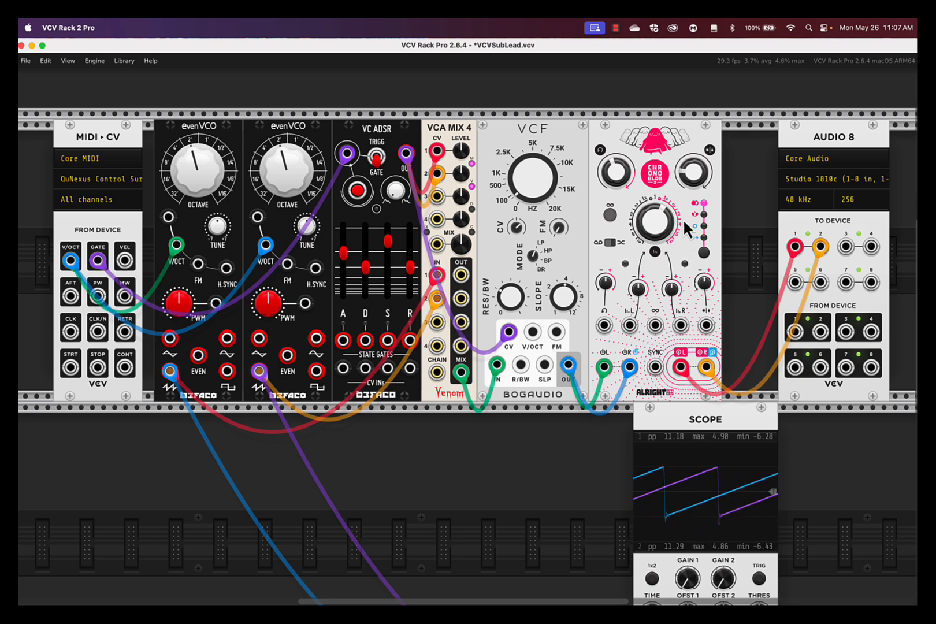
# Look through the Chronoblob2's module information and controls, and delete the module from the rack.
pyautogui.rightClick(685, 141)
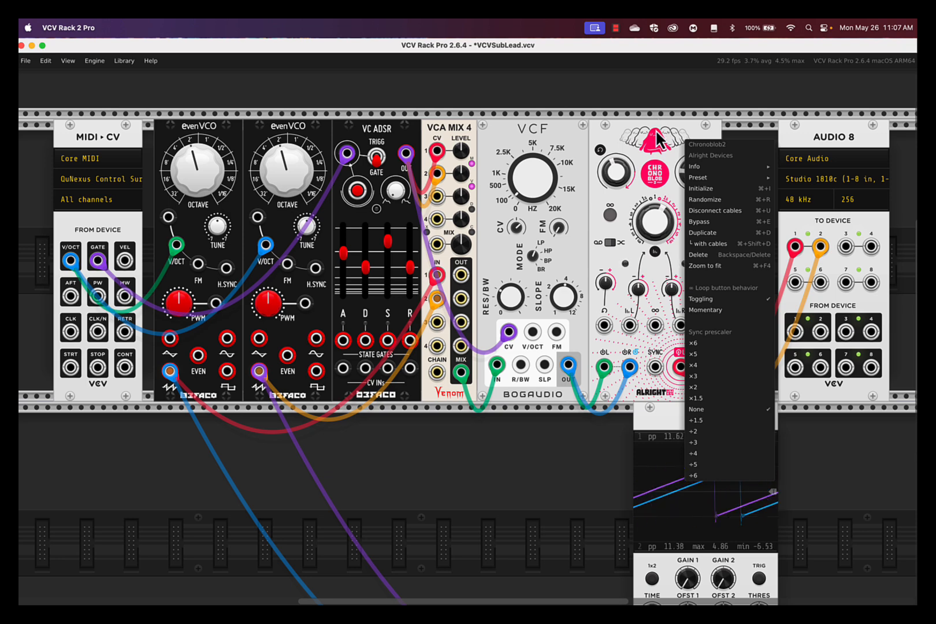
pyautogui.moveTo(714, 169)
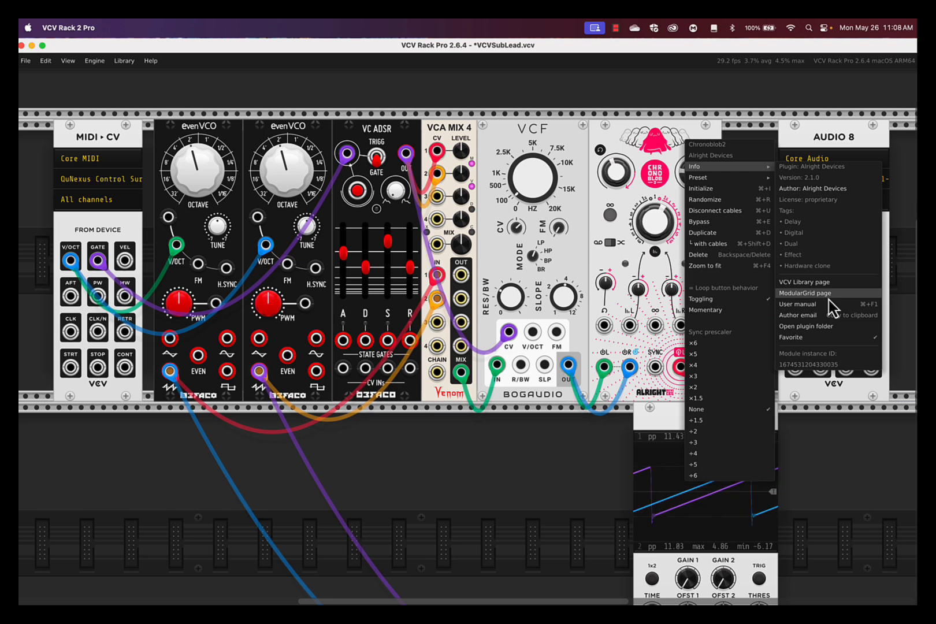
pyautogui.click(738, 131)
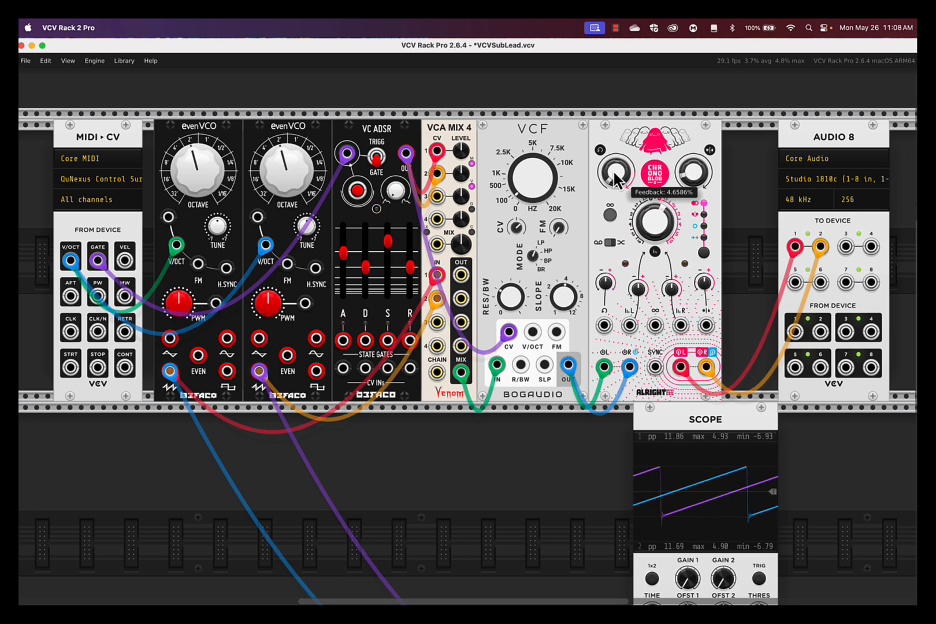
pyautogui.click(677, 162)
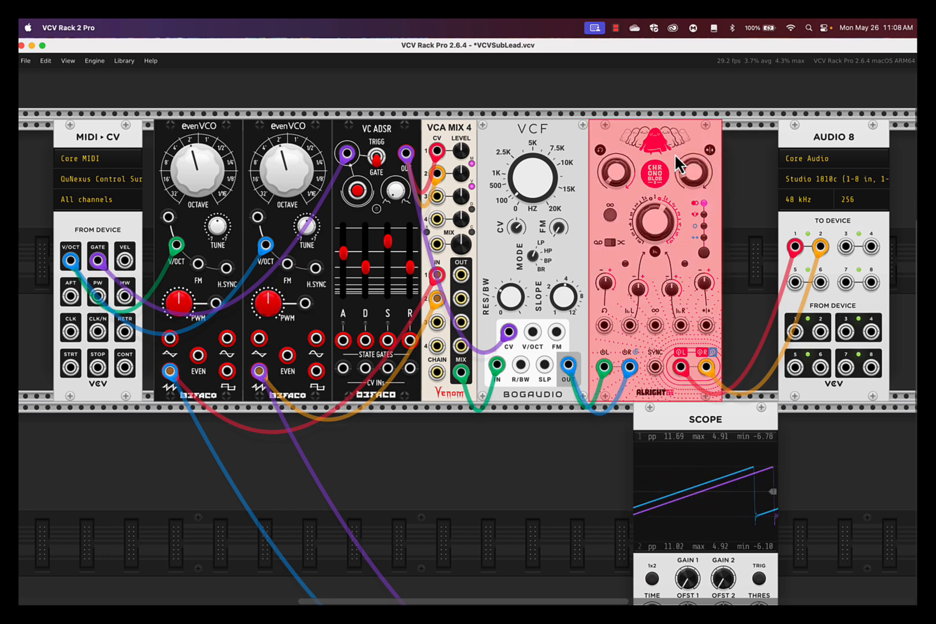
pyautogui.press('Delete')
# Reset the library filters, search for "freeverb" and add the 4ms Freeverb between the VCF and the Audio 8.
pyautogui.rightClick(675, 163)
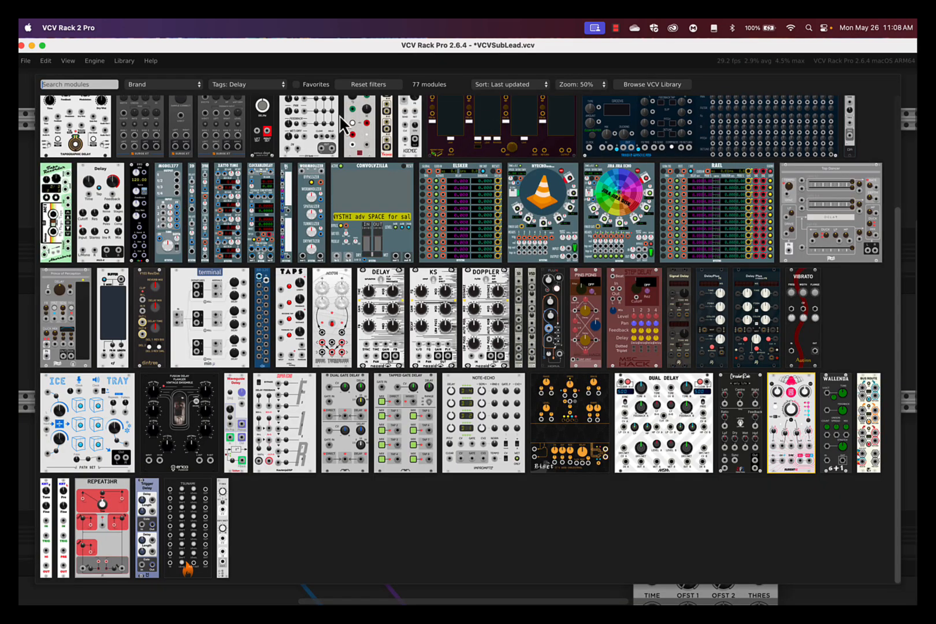
pyautogui.click(368, 85)
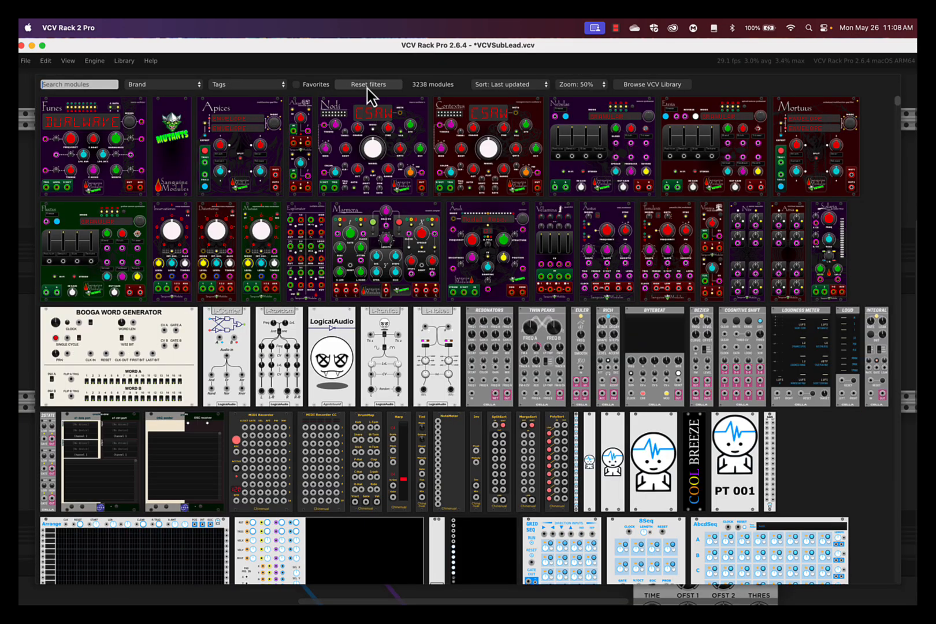
pyautogui.click(249, 85)
pyautogui.click(97, 87)
pyautogui.write('freeverb')
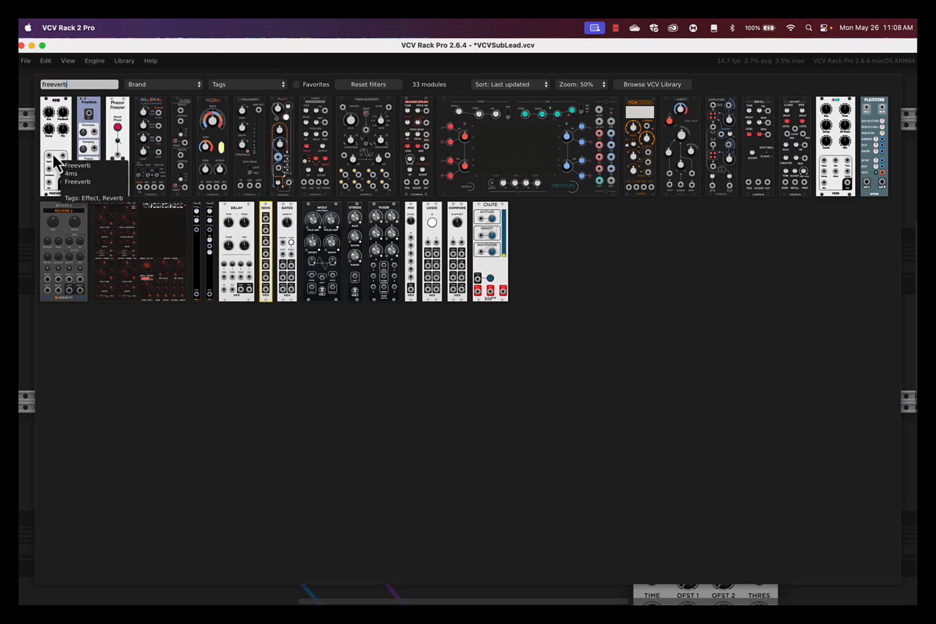
pyautogui.click(52, 153)
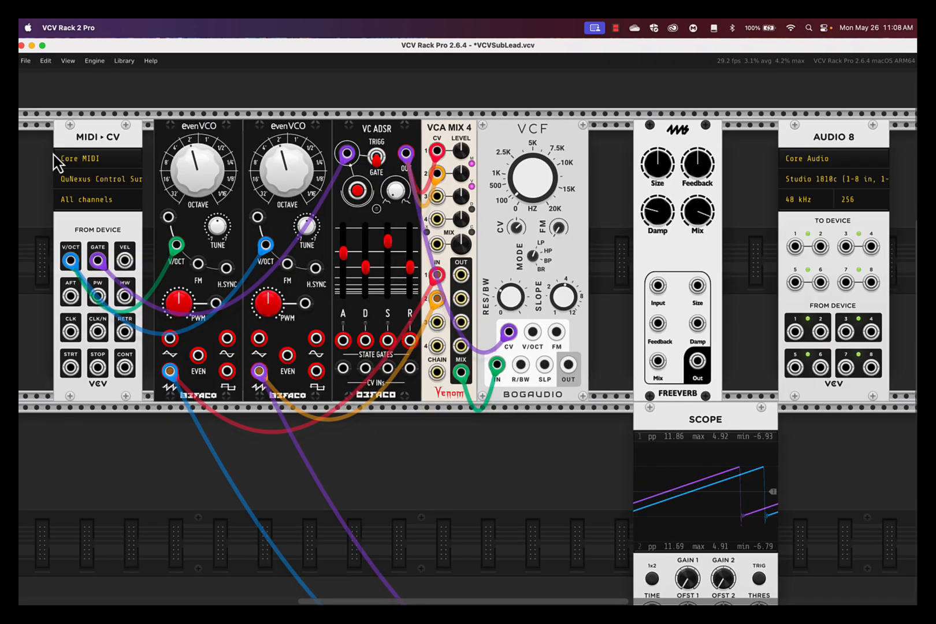
# Patch the VCF output to the Freeverb input, and the Freeverb output to Audio 8 device outputs 1 and 2.
pyautogui.moveTo(661, 286); pyautogui.dragTo(568, 364)
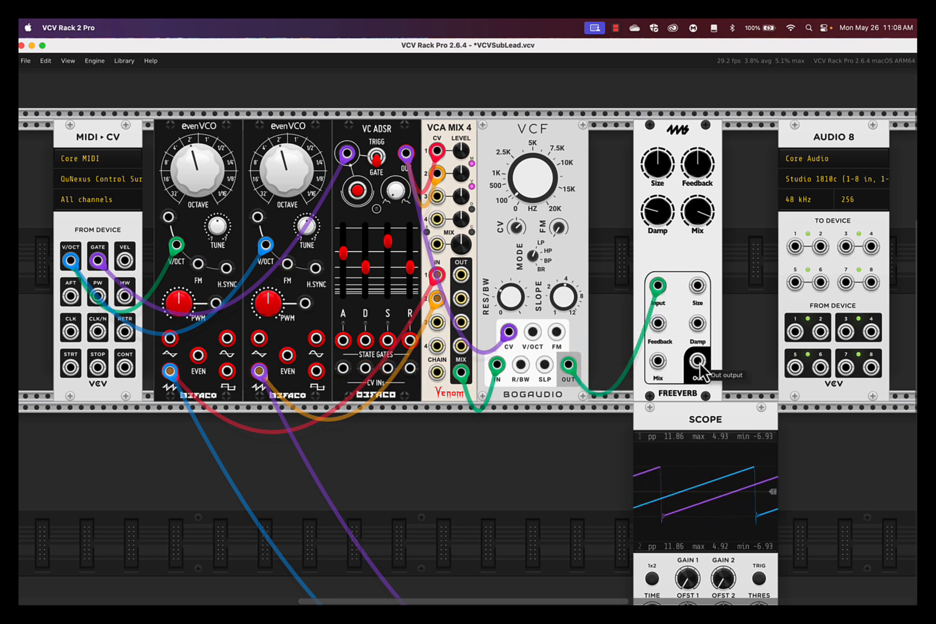
pyautogui.moveTo(697, 363)
pyautogui.mouseDown()
pyautogui.moveTo(795, 247)
pyautogui.moveTo(755, 310)
pyautogui.moveTo(698, 362)
pyautogui.mouseUp()
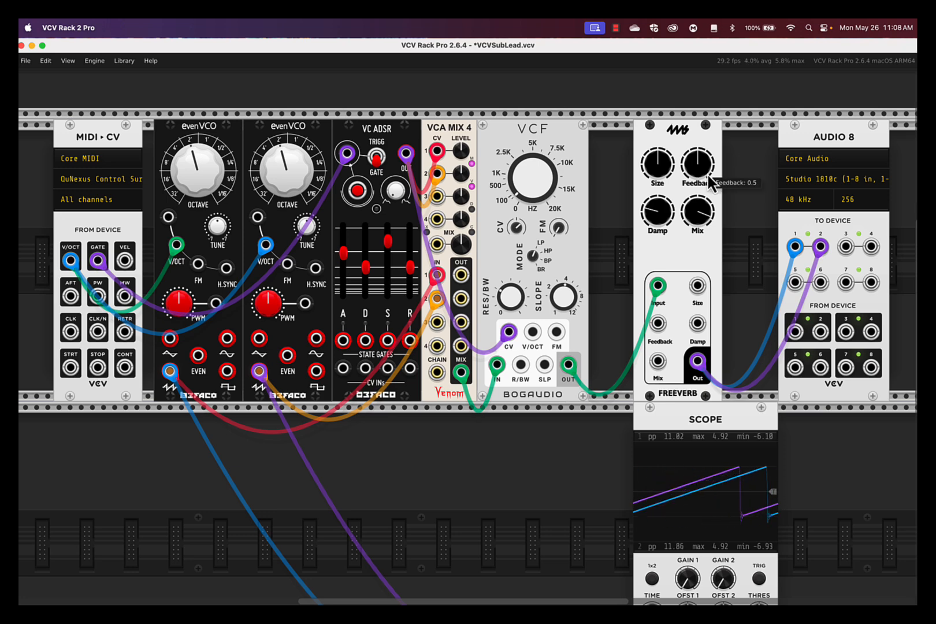
# Set the Freeverb's size to about 0.66, mix to about 0.39 and feedback to about 0.17.
pyautogui.moveTo(701, 217)
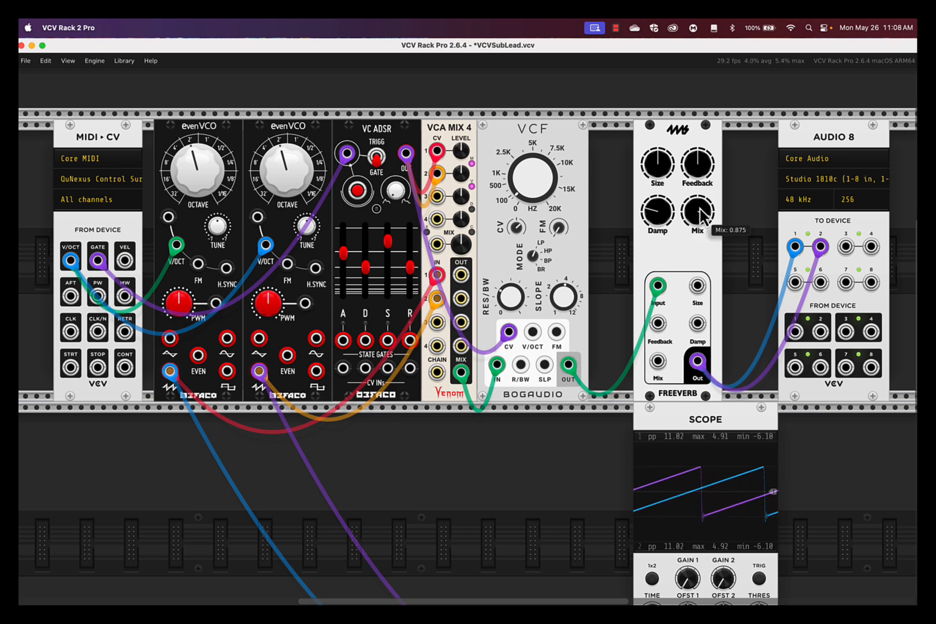
pyautogui.moveTo(668, 171); pyautogui.dragTo(669, 178)
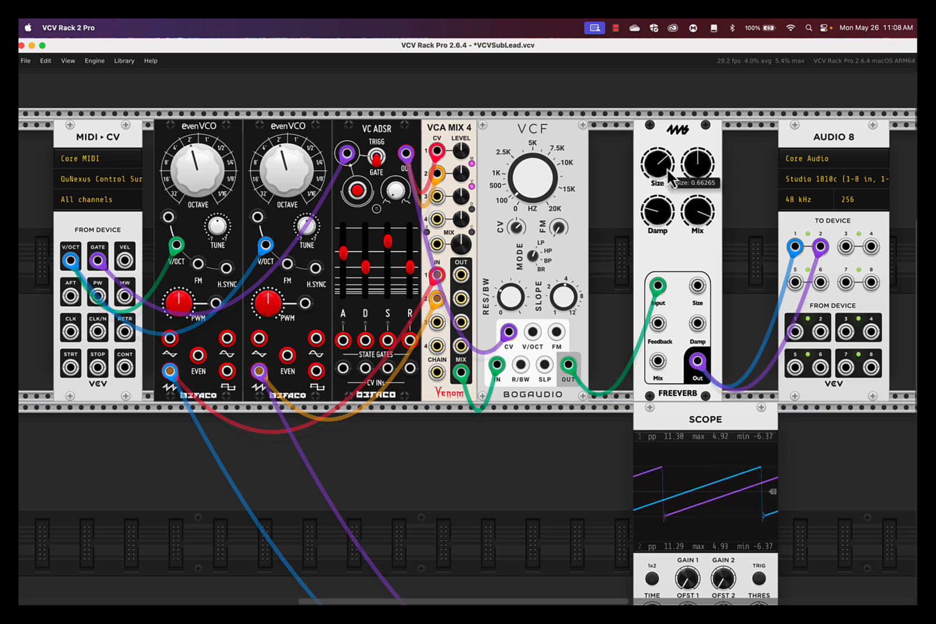
pyautogui.moveTo(697, 212); pyautogui.dragTo(471, 337)
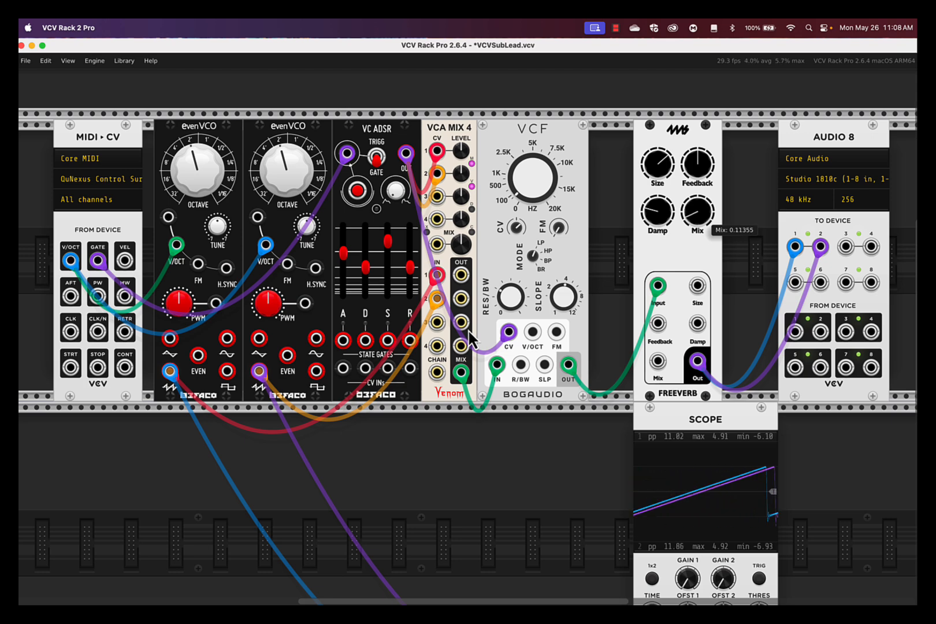
pyautogui.moveTo(700, 209); pyautogui.dragTo(468, 330)
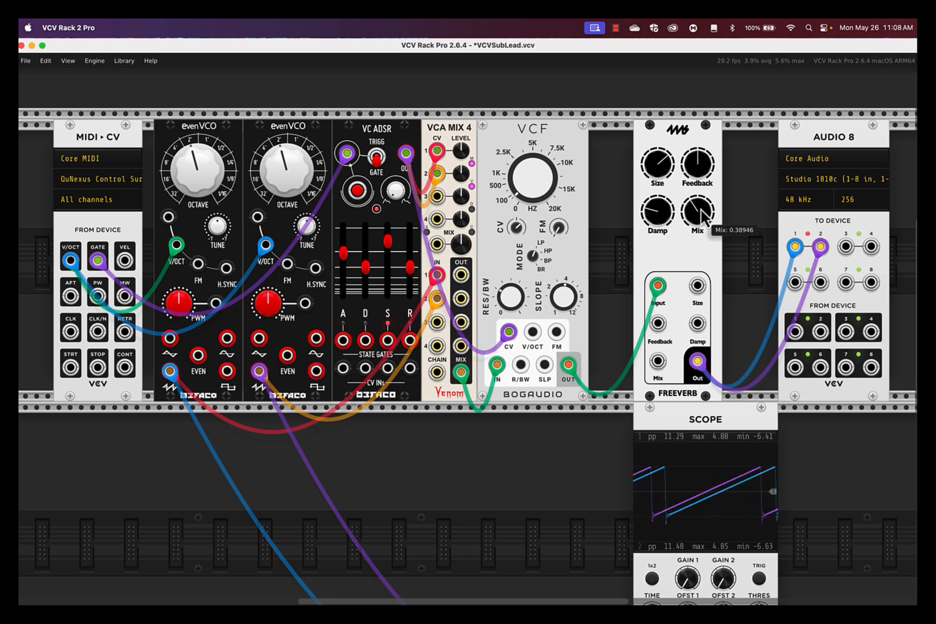
pyautogui.moveTo(698, 164); pyautogui.dragTo(471, 338)
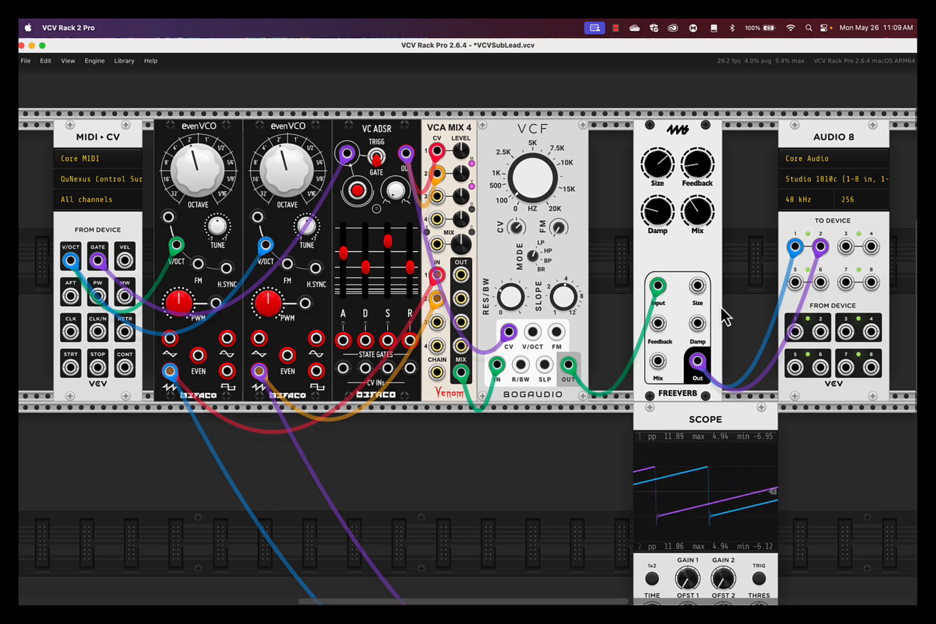
pyautogui.moveTo(711, 182)
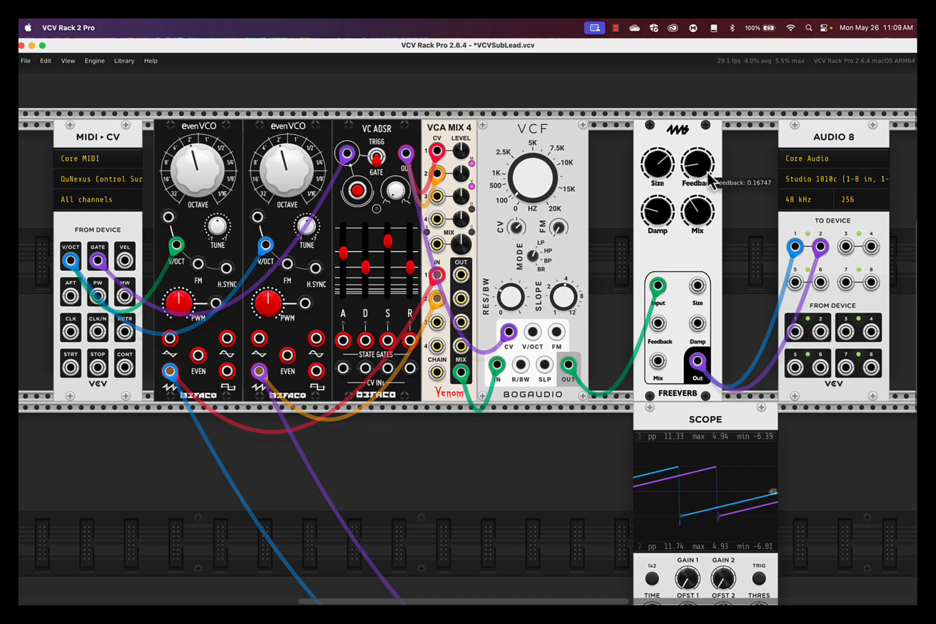